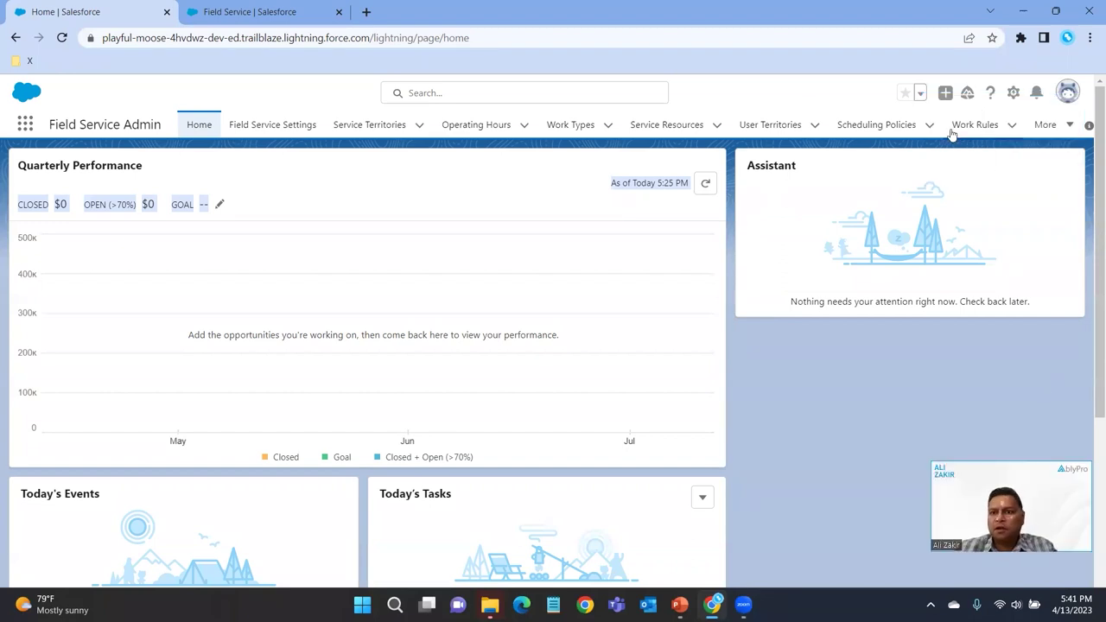
- Go to the Scheduling Policies list, which shows the recently viewed Emergency policy
left_click(877, 125)
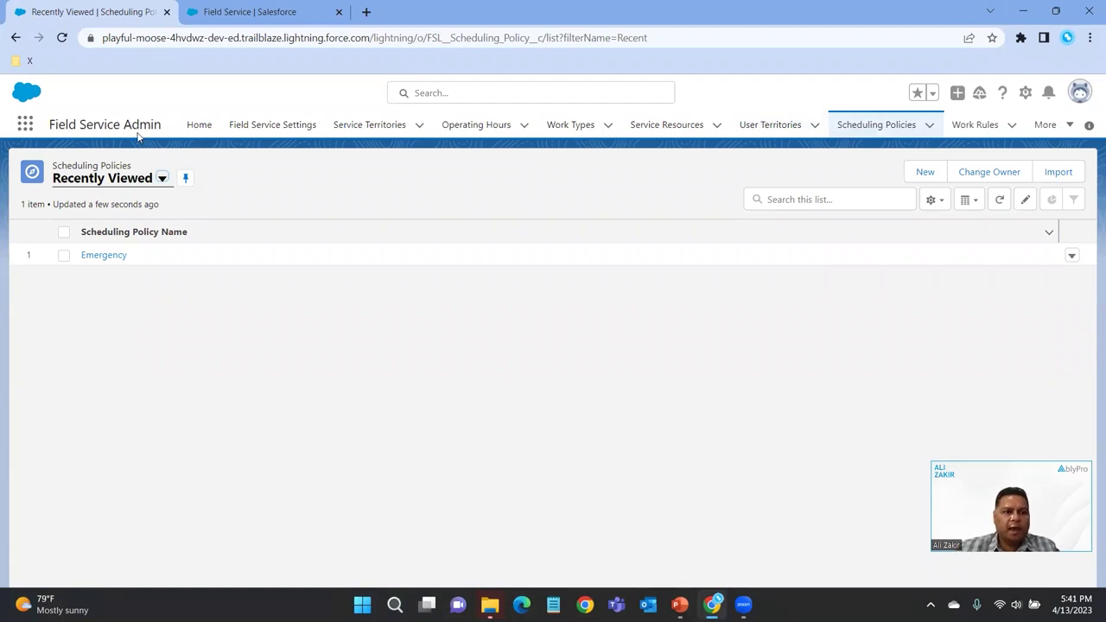
- Switch the Scheduling Policies list to the All view, then go to the Work Rules list
left_click(878, 130)
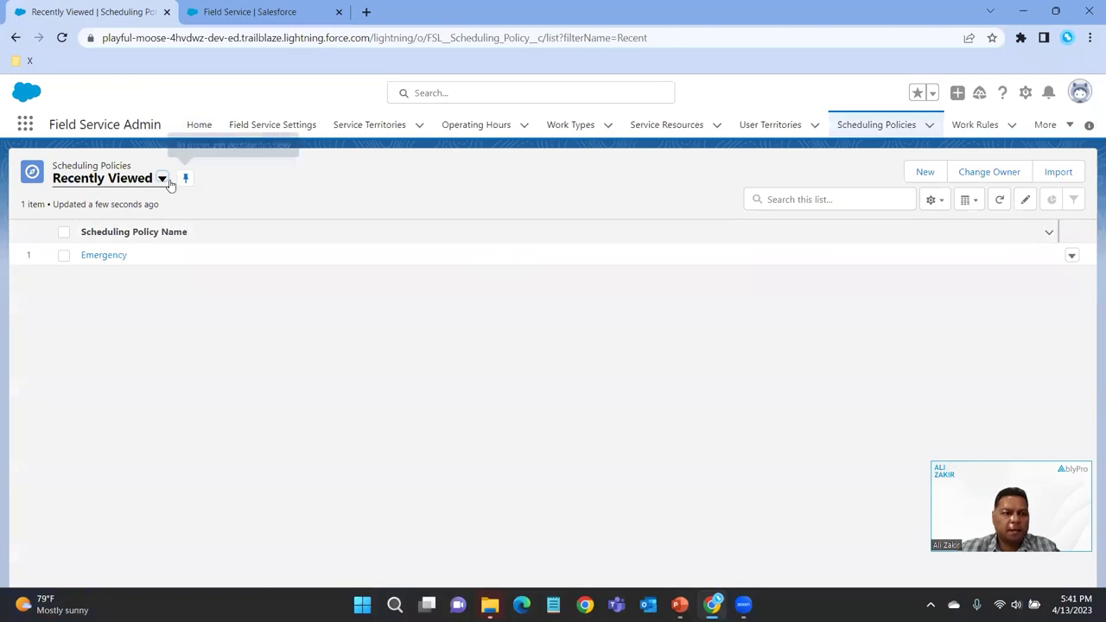
left_click(163, 179)
left_click(109, 228)
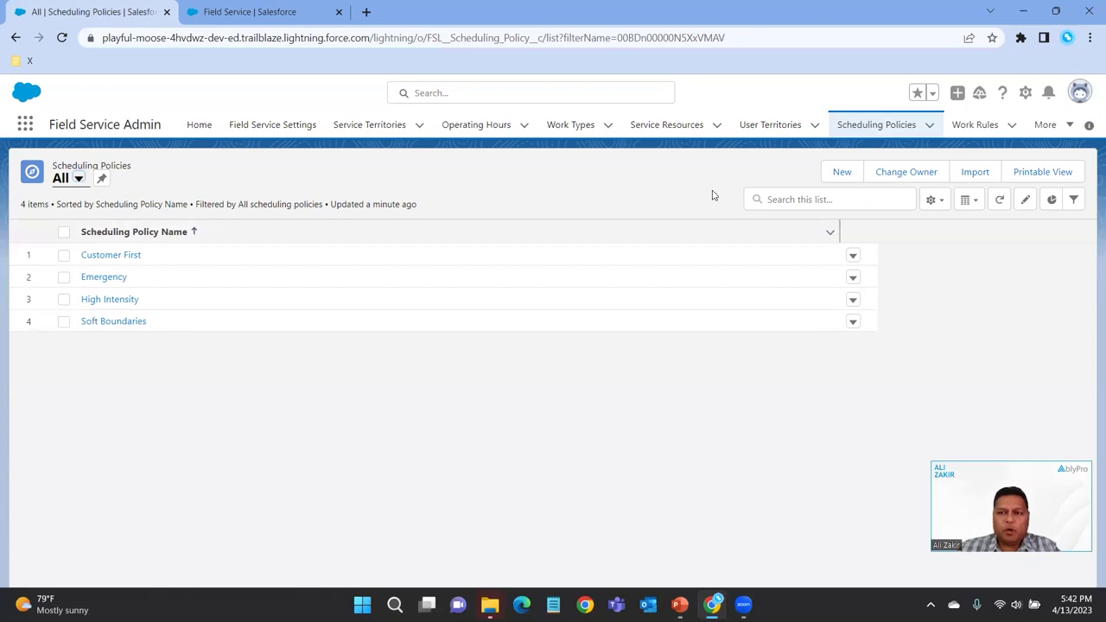
left_click(973, 126)
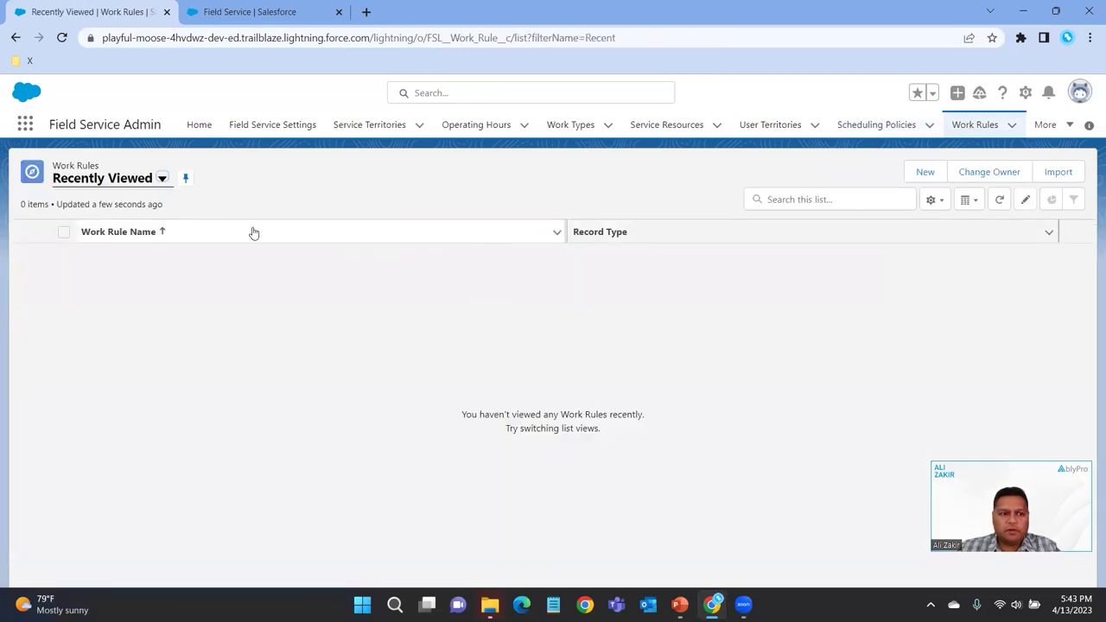
- Show all 14 work rules in the All view, then go to Service Objectives under More
left_click(162, 178)
left_click(135, 230)
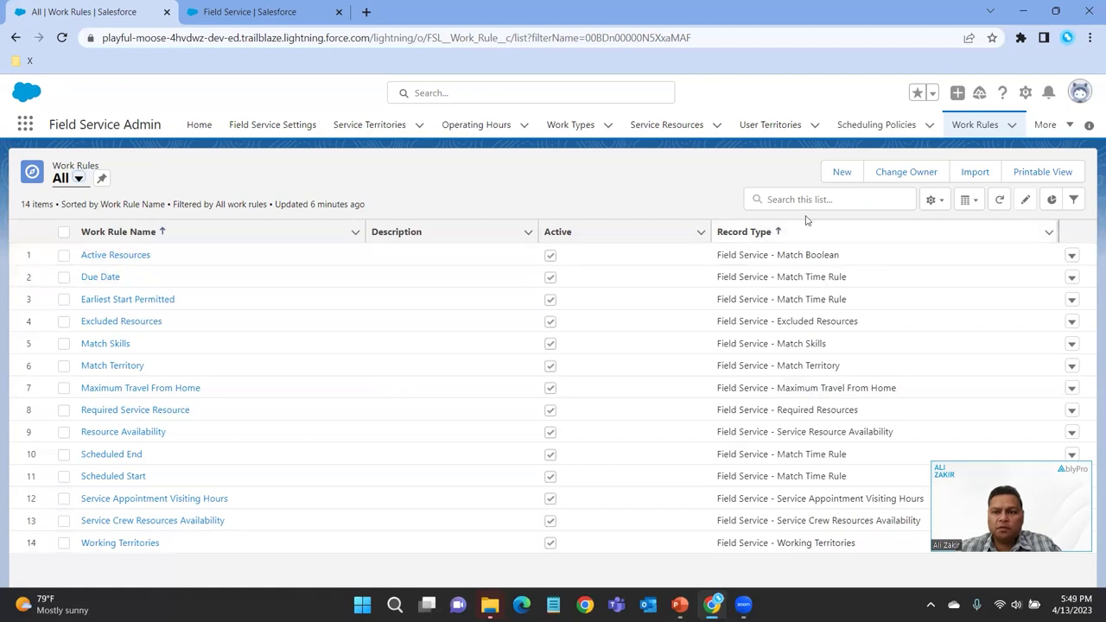
left_click(1070, 126)
left_click(1046, 156)
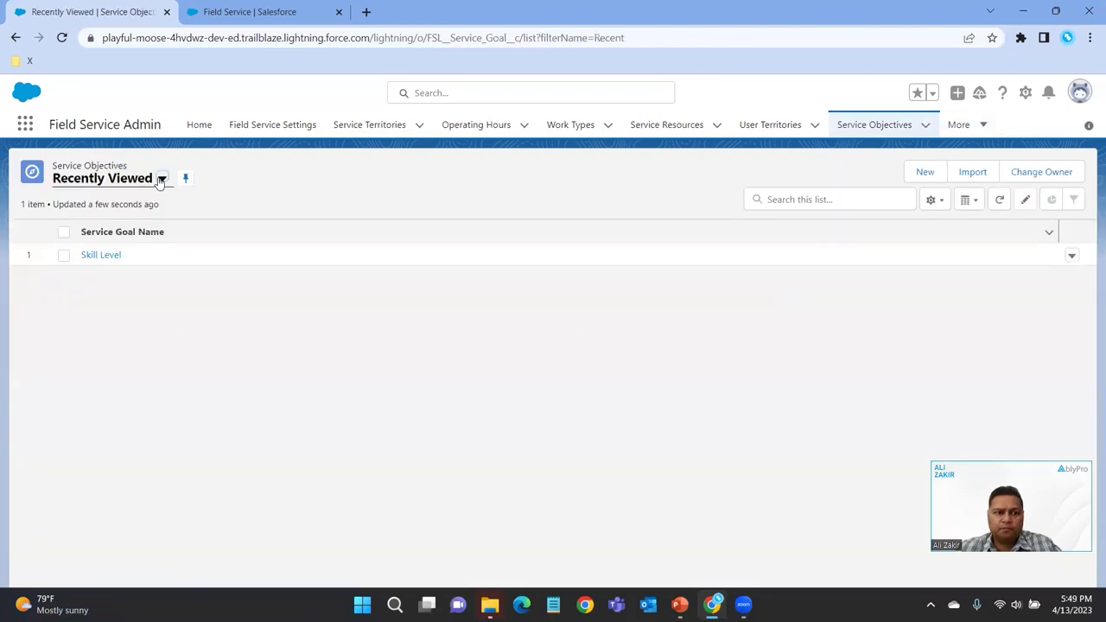
- Switch the Service Objectives list from Recently Viewed to All, listing ASAP through Skill Level
left_click(163, 178)
left_click(108, 235)
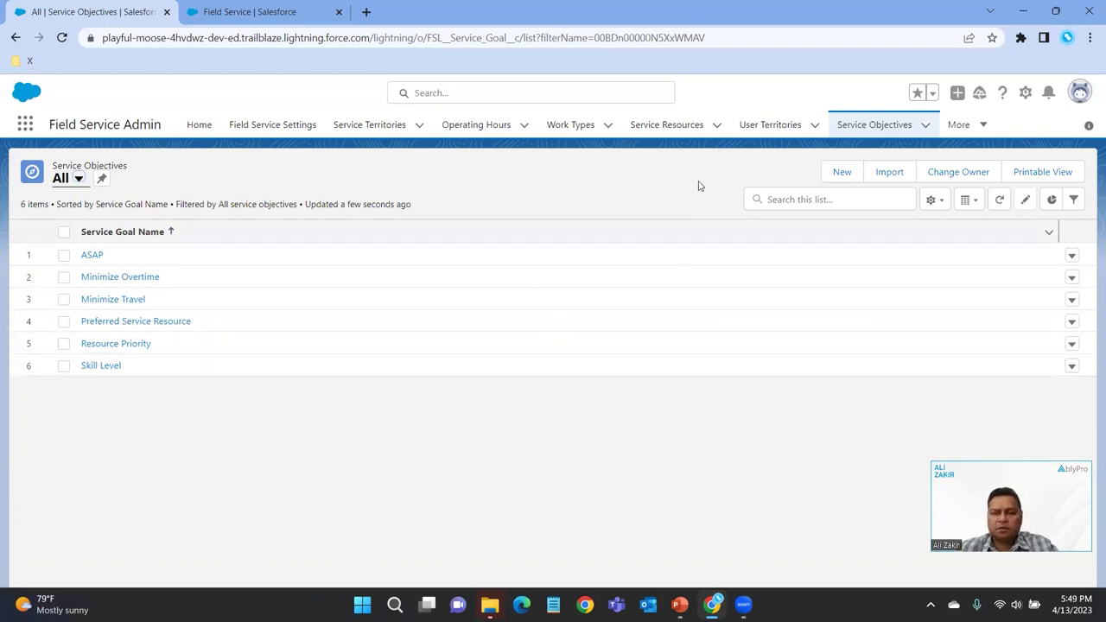
- Go to Scheduling Policies under More and show all four policies in the All view
left_click(982, 126)
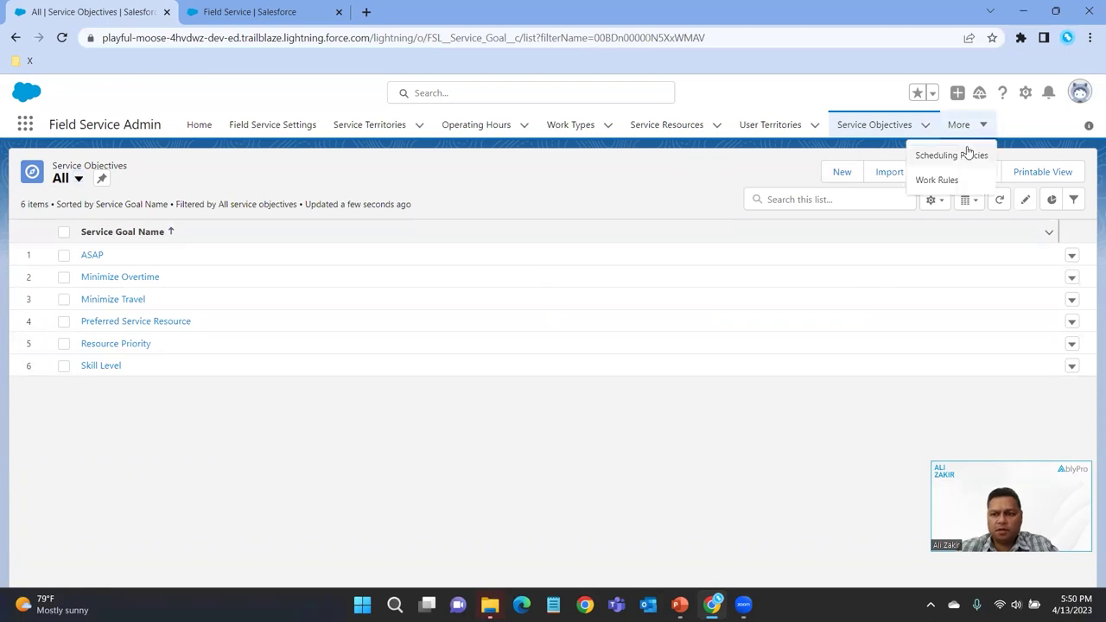
left_click(970, 152)
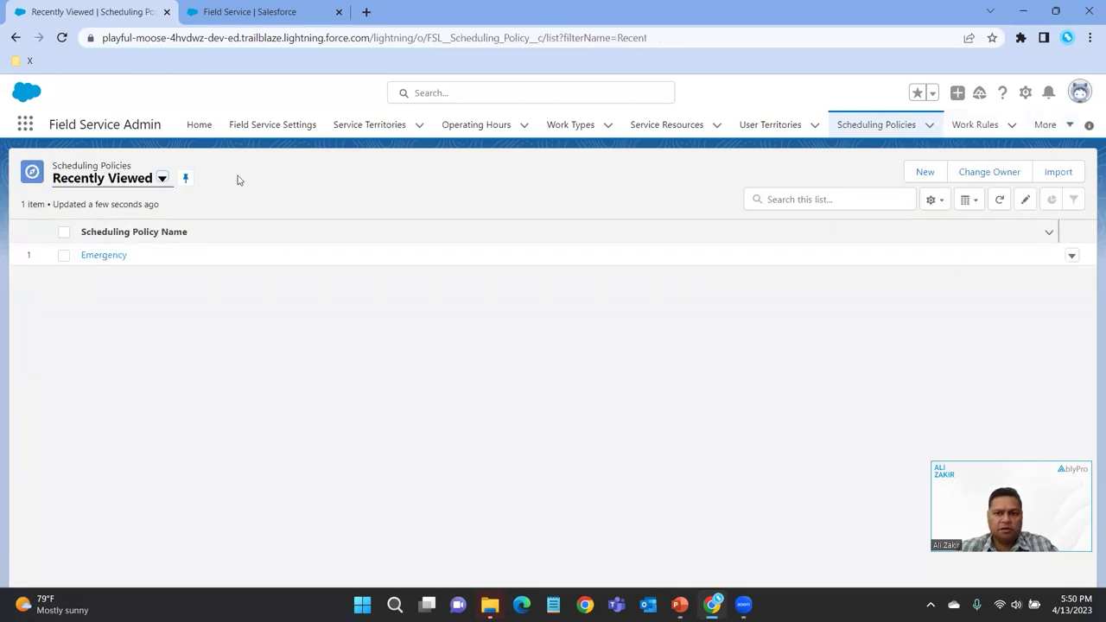
left_click(162, 179)
left_click(130, 228)
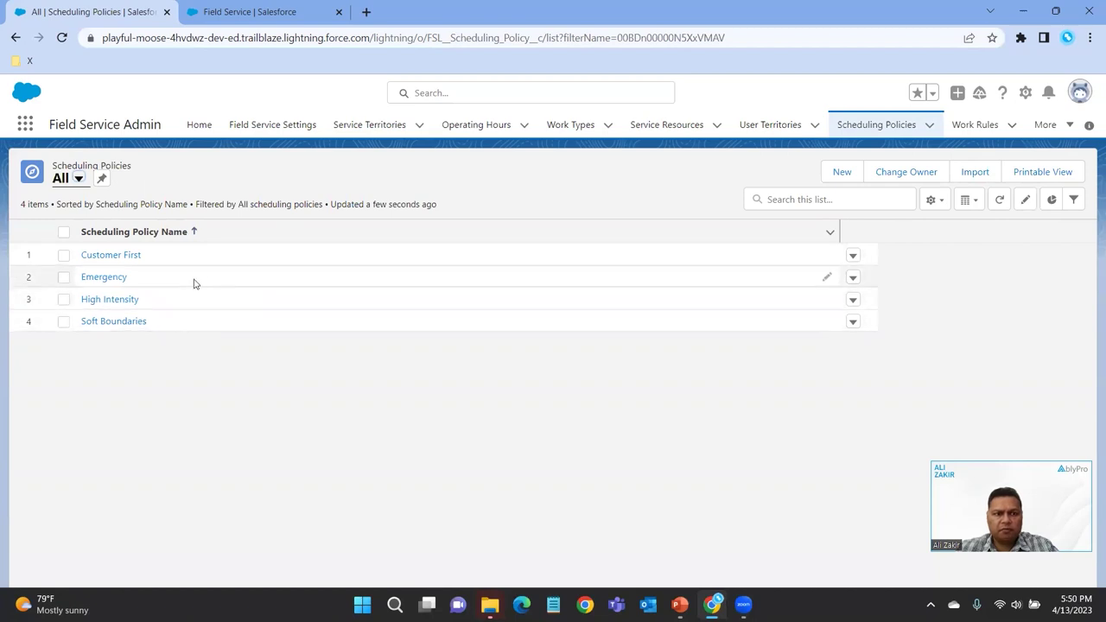
- Open the Customer First policy and read its travel-minimization description
left_click(136, 258)
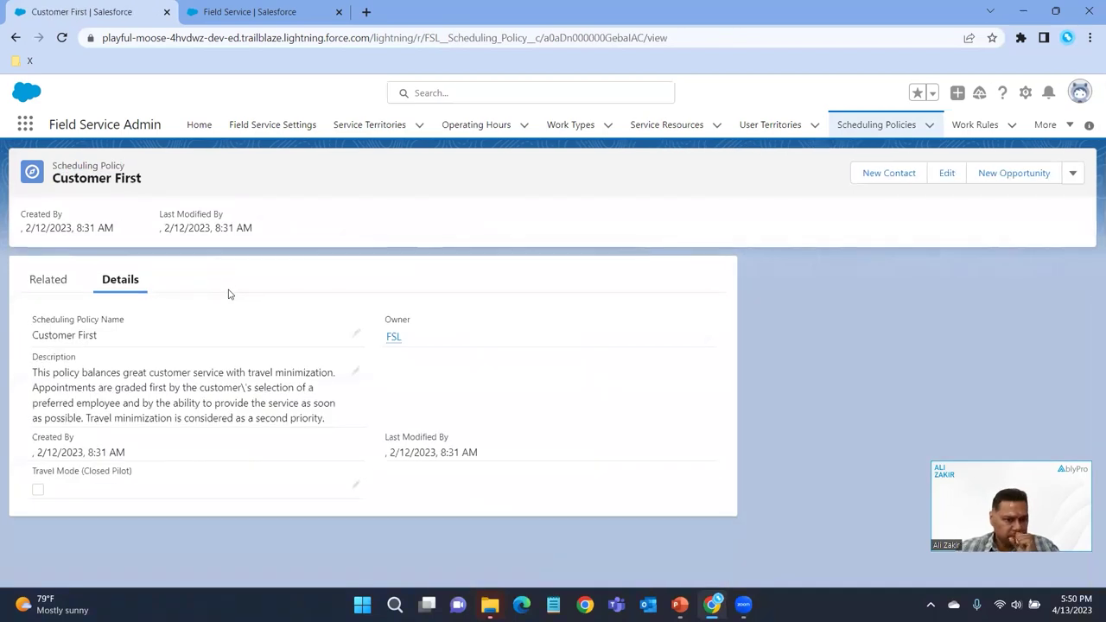
left_click_drag(32, 373, 140, 362)
left_click(166, 343)
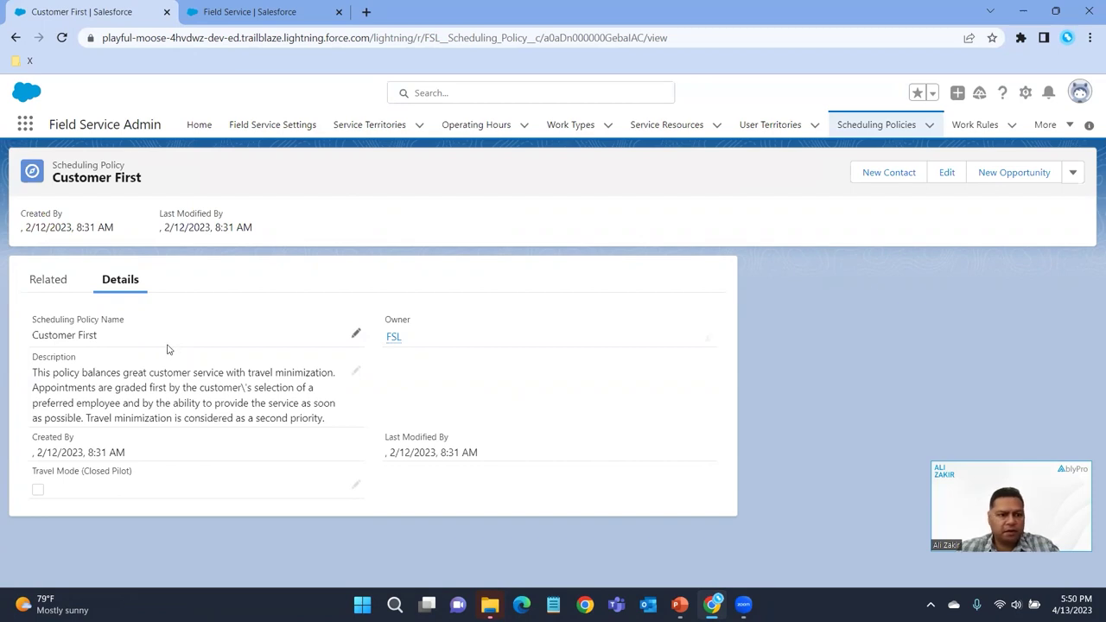
- Review Customer First's related work rules and four weighted objectives, then open the ASAP objective
left_click(57, 290)
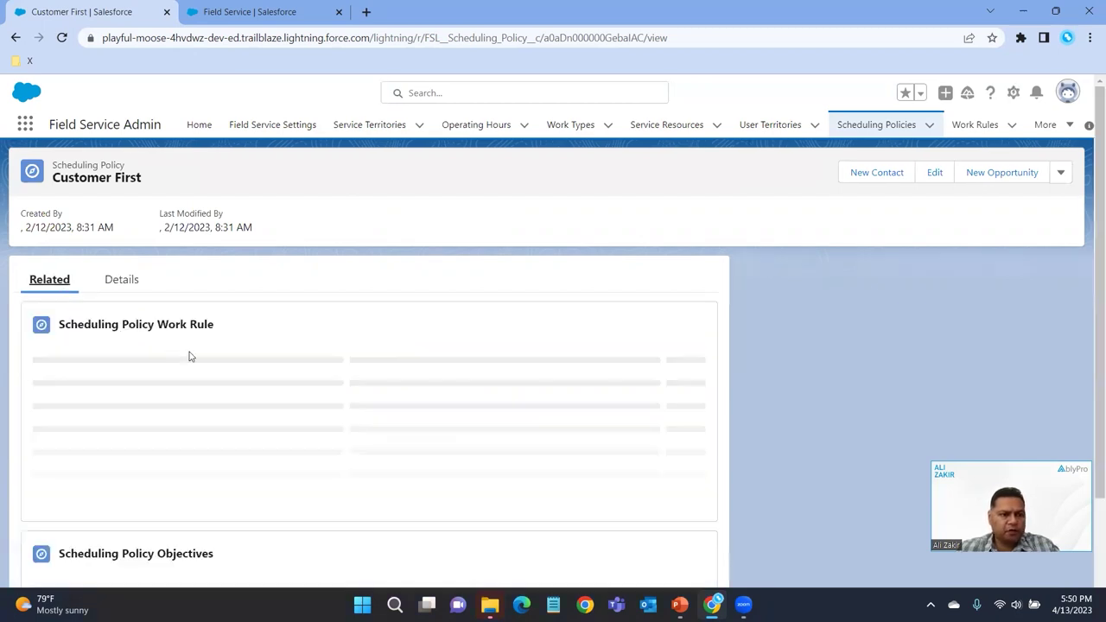
scroll(254, 392, "down", 1)
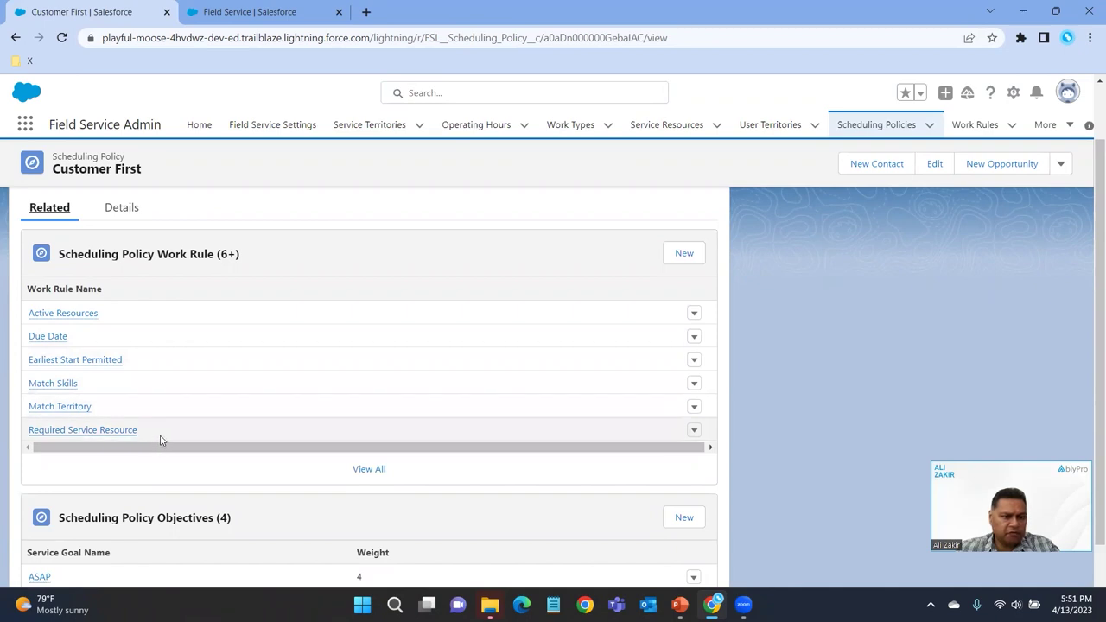
scroll(159, 441, "down", 2)
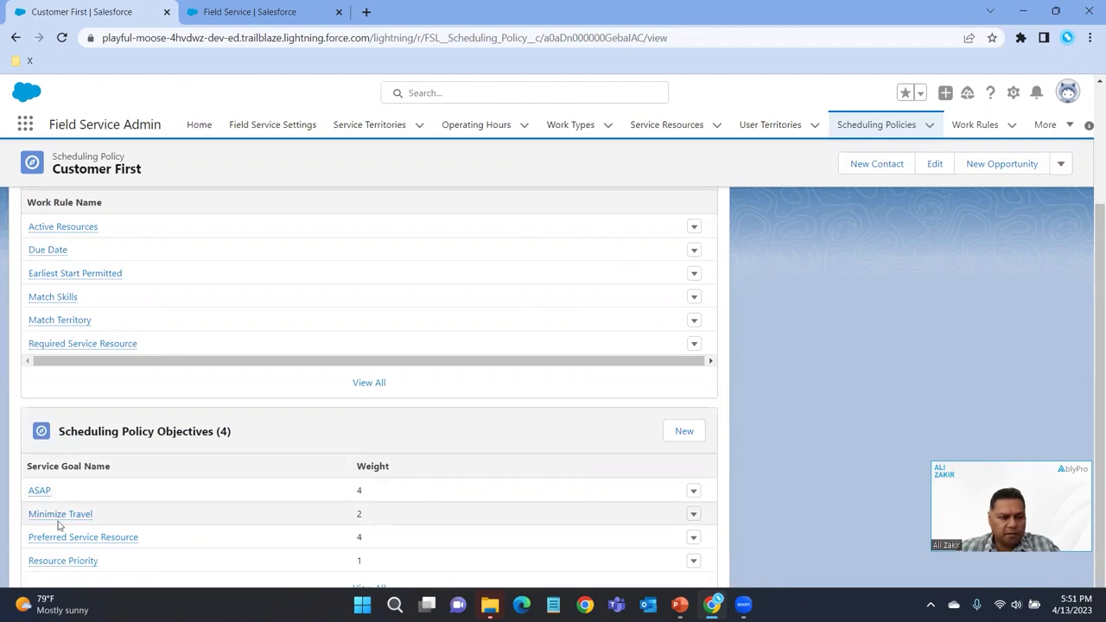
mouse_move(60, 545)
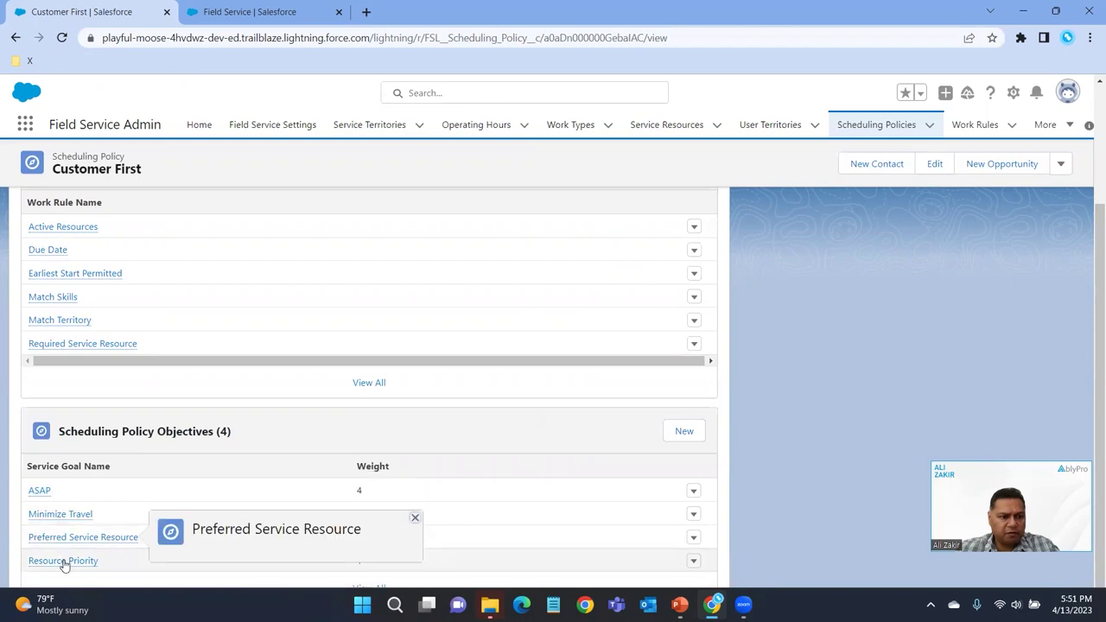
mouse_move(64, 566)
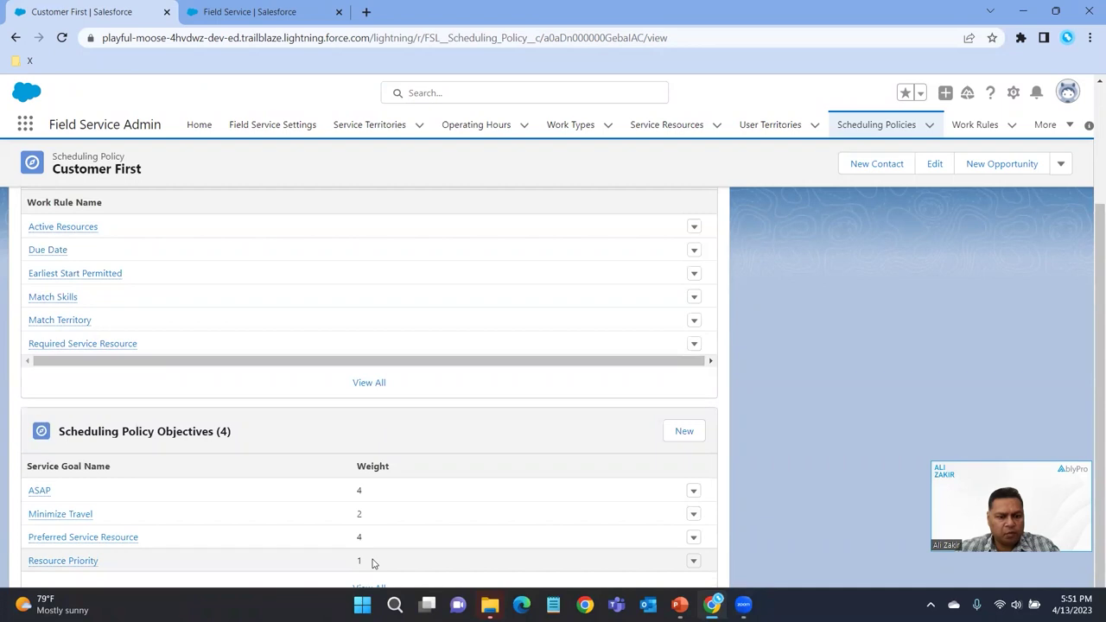
left_click(40, 491)
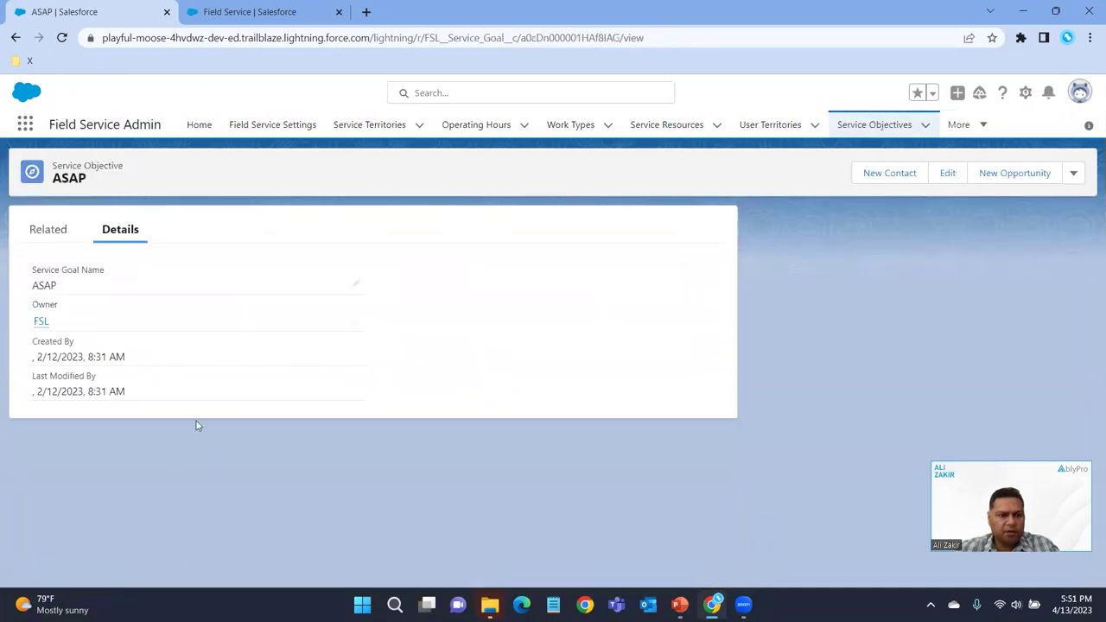
- View the ASAP objective's related records, then bring up Customer First's ASAP row actions
left_click(50, 230)
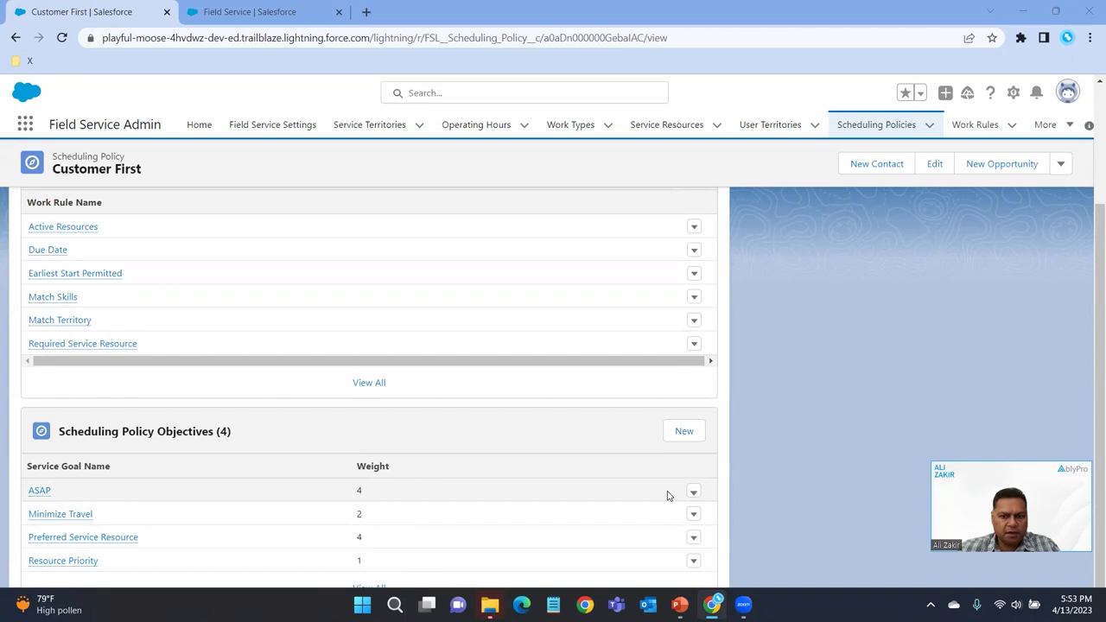
left_click(693, 492)
- Change the ASAP objective's weight in Customer First from 4 to 7 and save
left_click(667, 515)
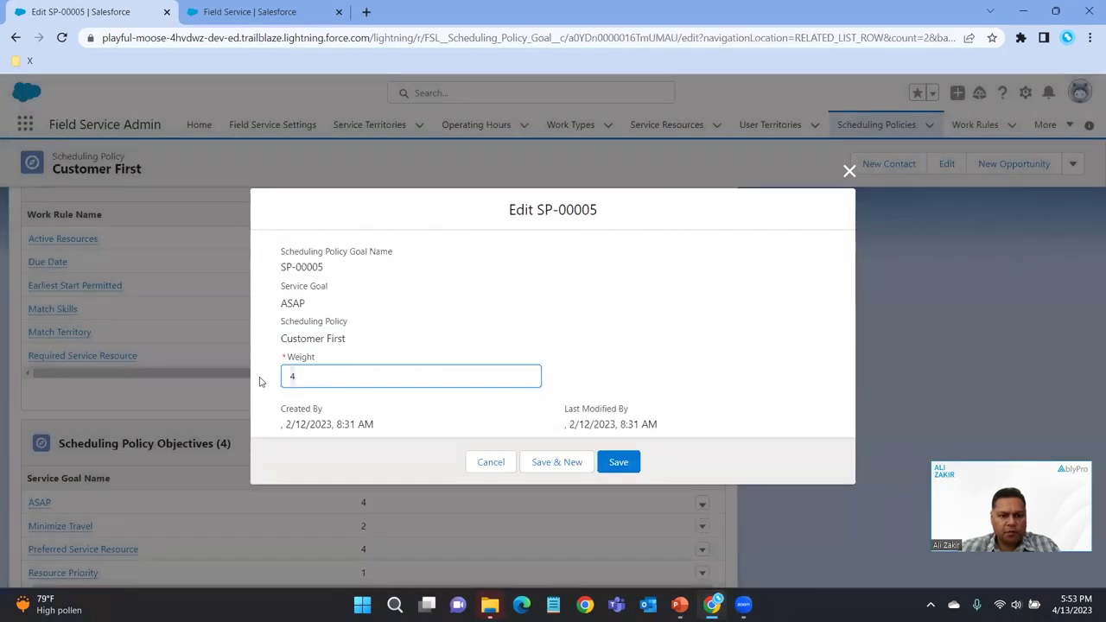
key("BackSpace")
type("7")
left_click(616, 465)
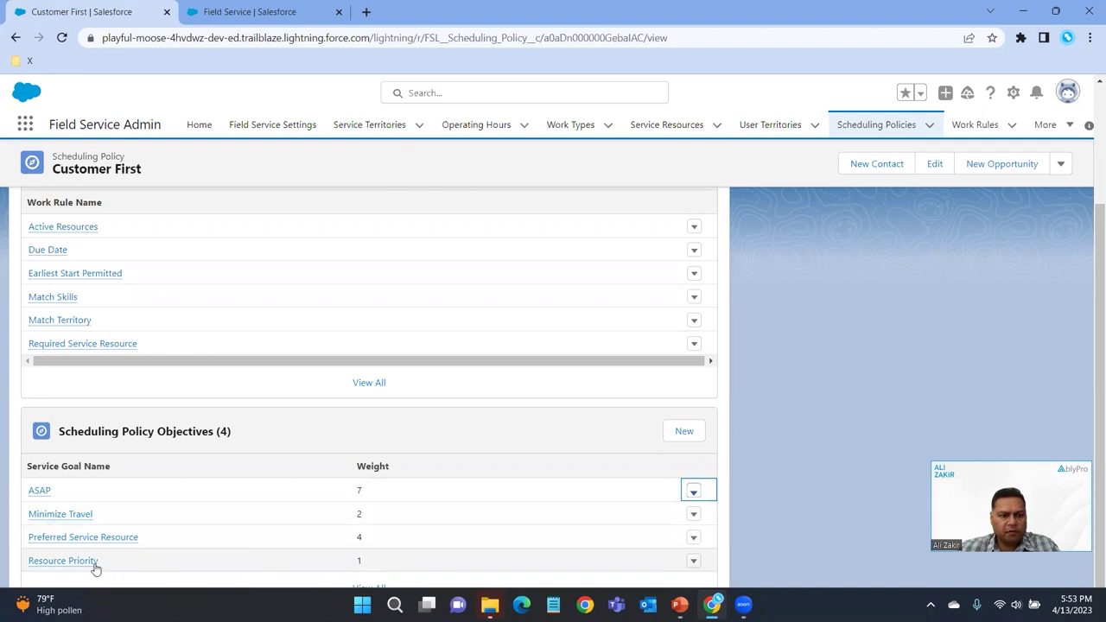
- Set the Resource Priority objective's weight to 2 and save
mouse_move(94, 566)
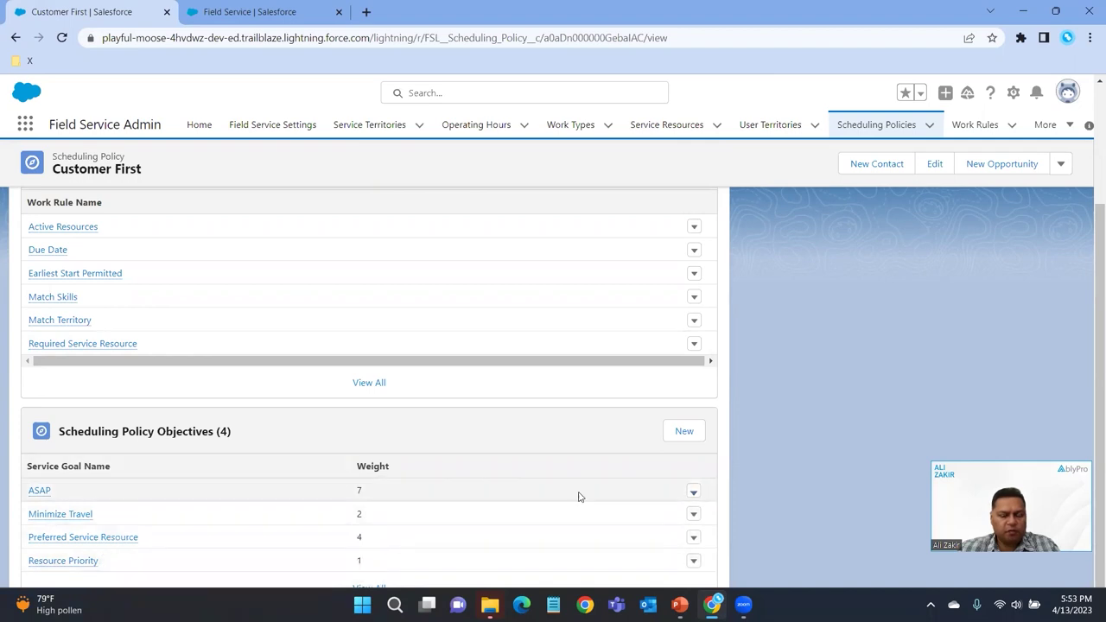
left_click(694, 563)
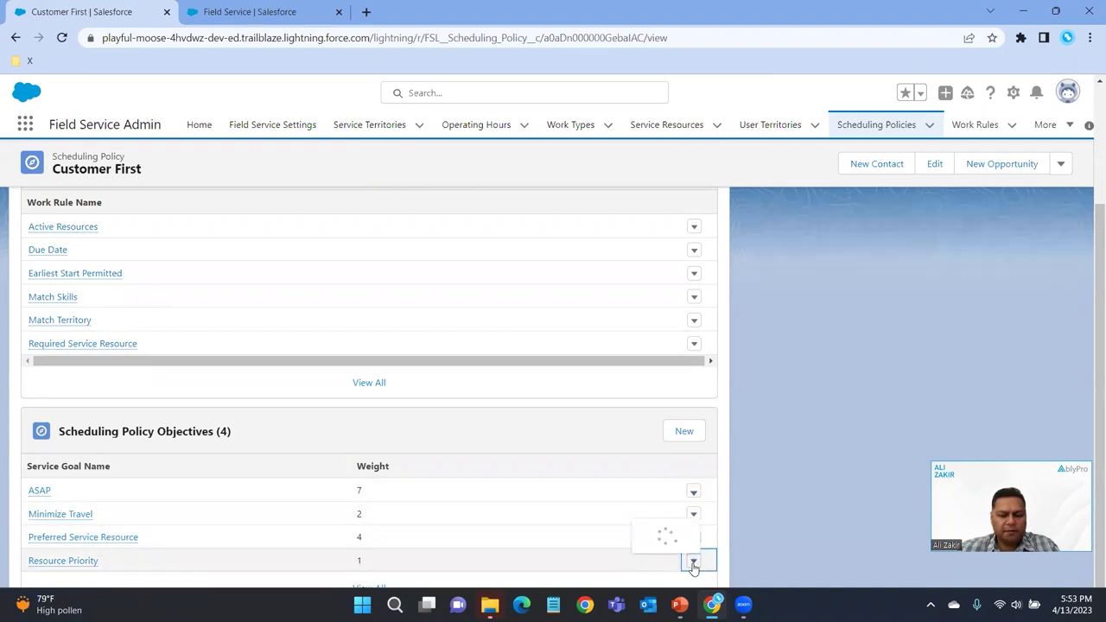
left_click(657, 510)
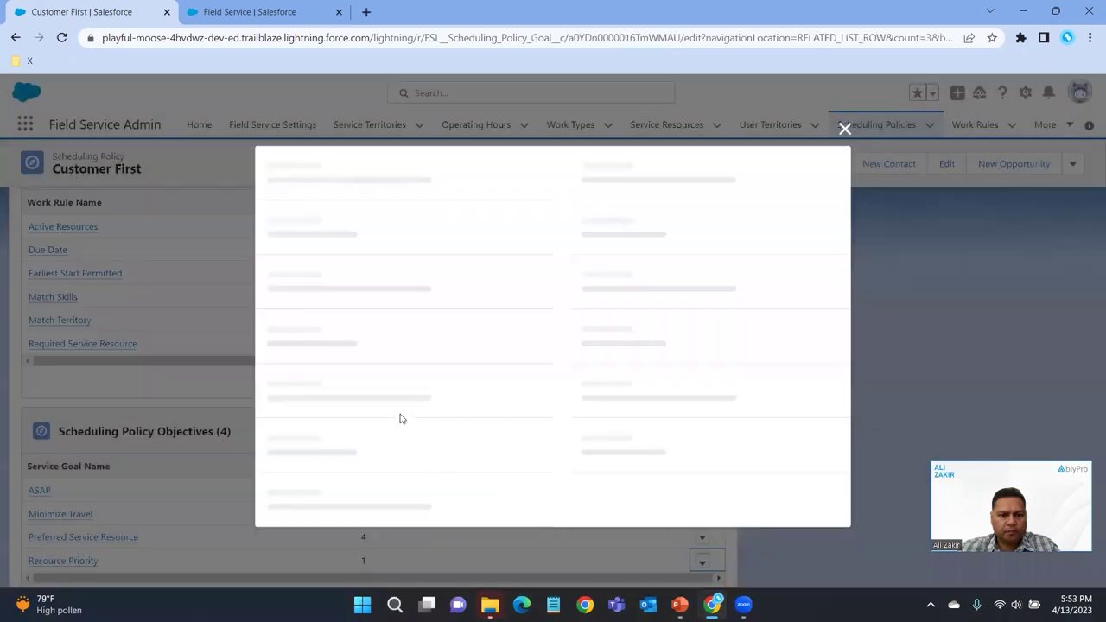
type("2")
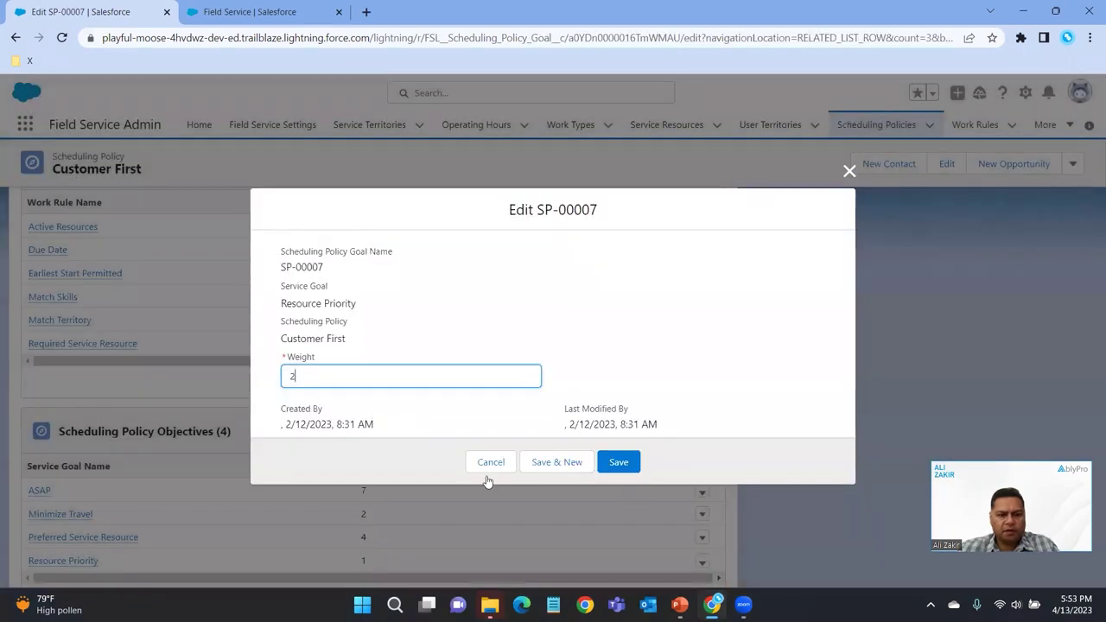
left_click(639, 470)
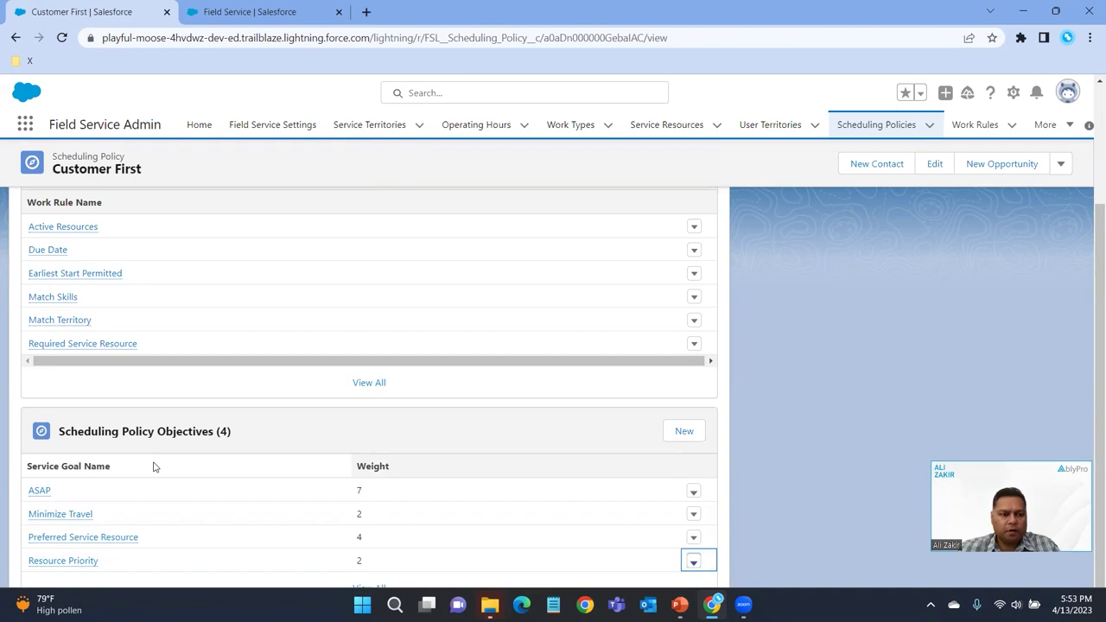
scroll(197, 466, "up", 3)
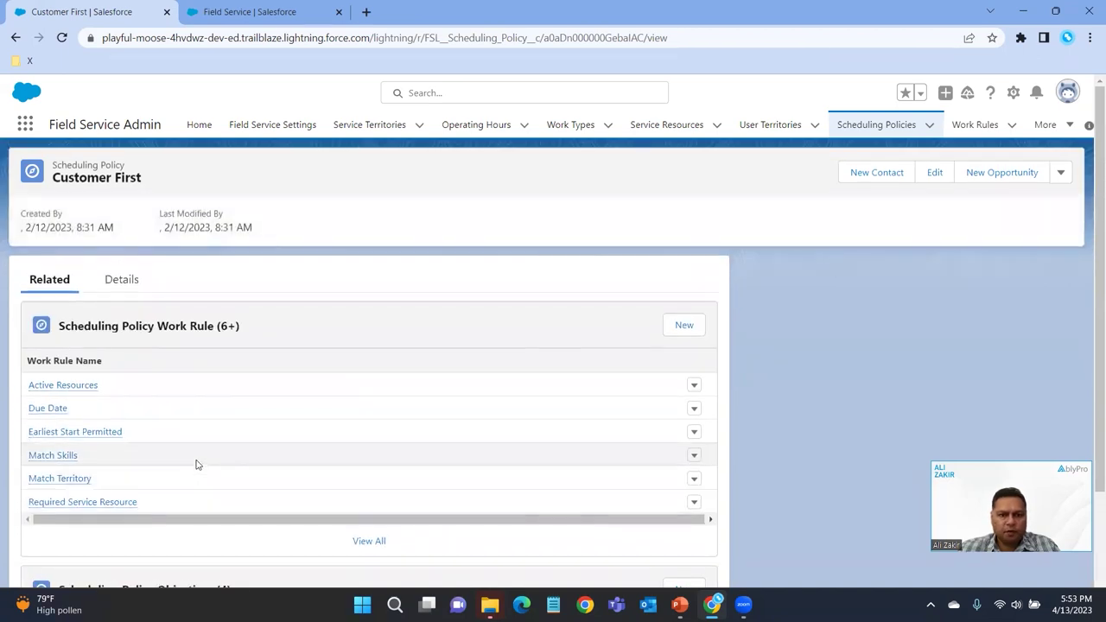
- Create and save a new scheduling policy named 'ASAP - Now', then view its Related tab
left_click(899, 129)
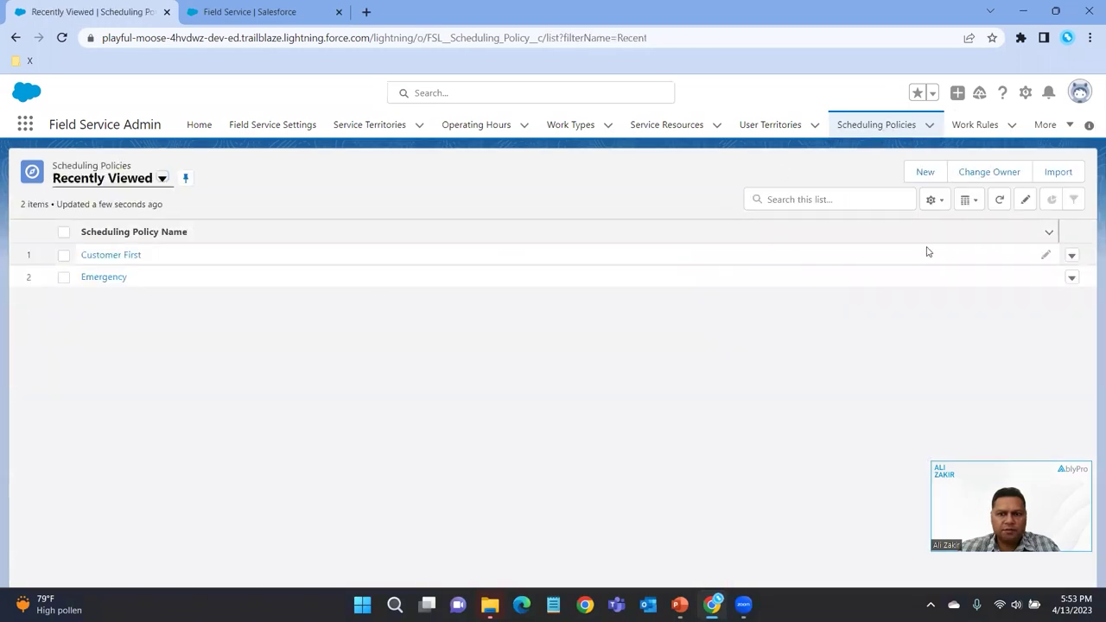
left_click(162, 179)
left_click(139, 233)
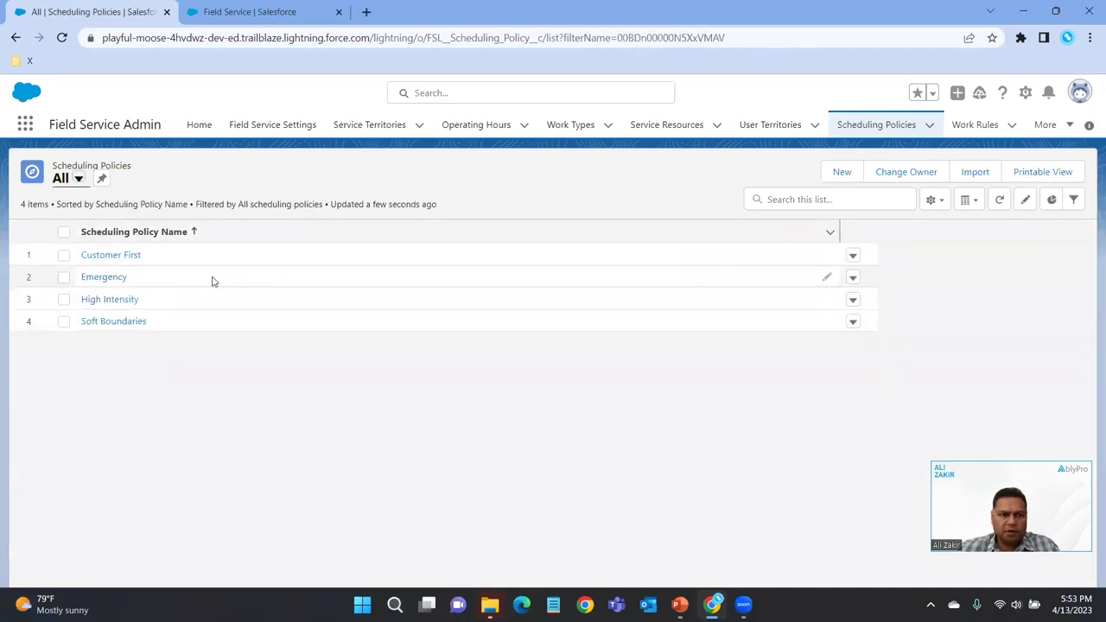
left_click(840, 173)
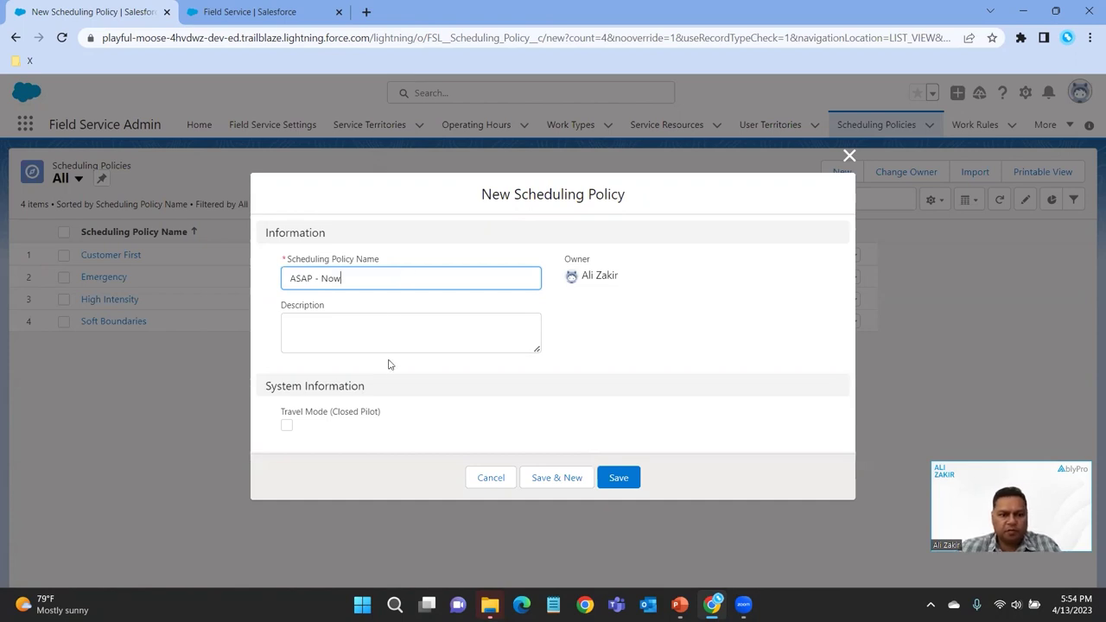
left_click(613, 481)
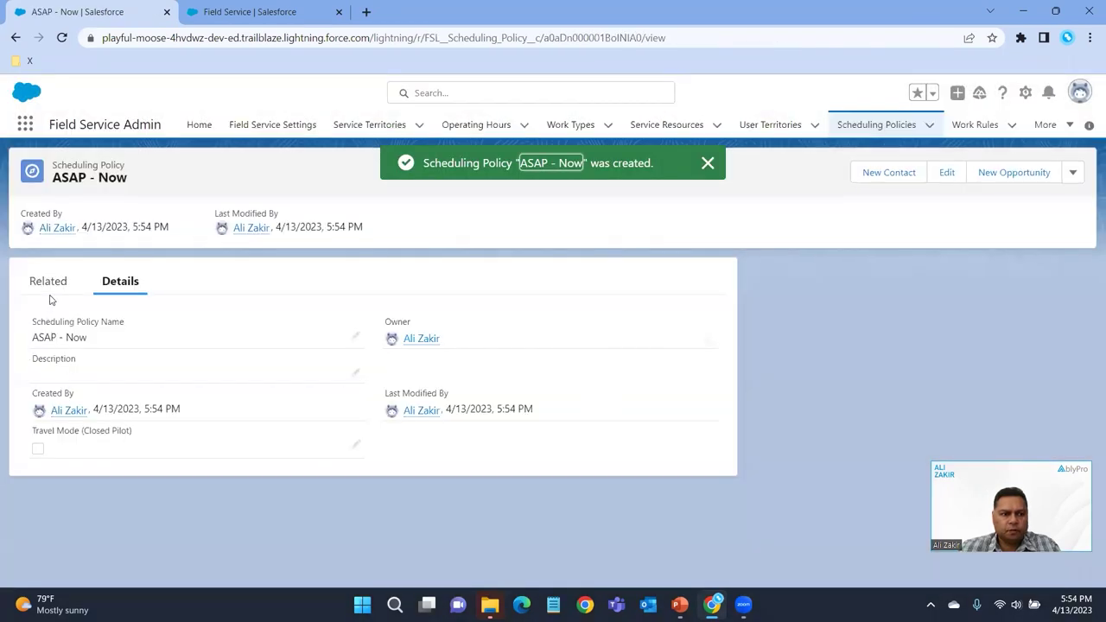
left_click(49, 285)
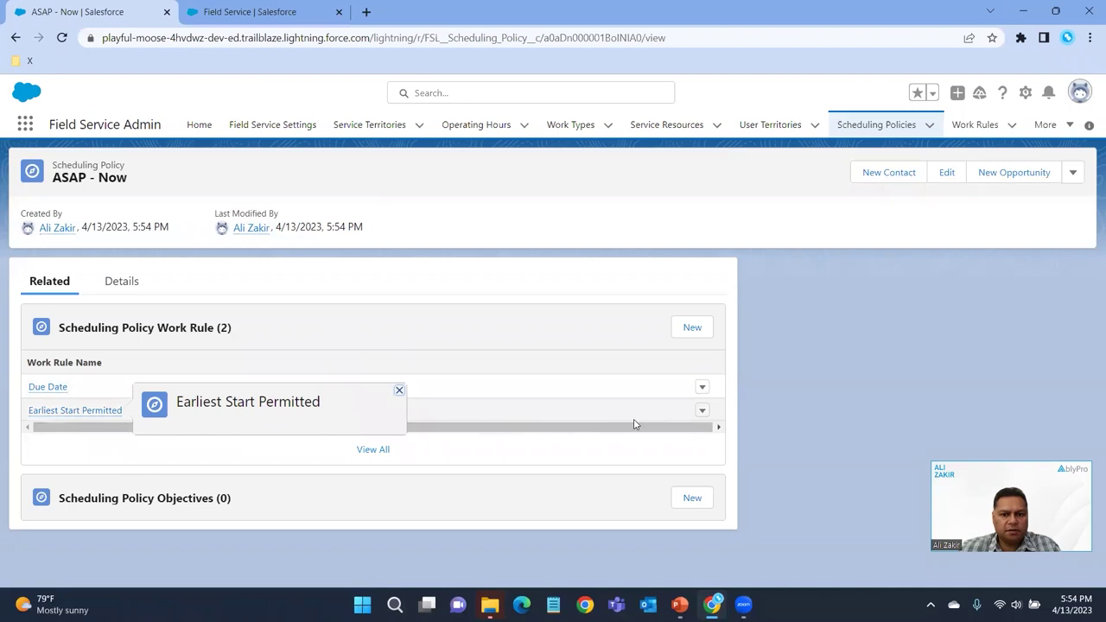
- Add the Match Territory work rule to the ASAP - Now policy
left_click(692, 328)
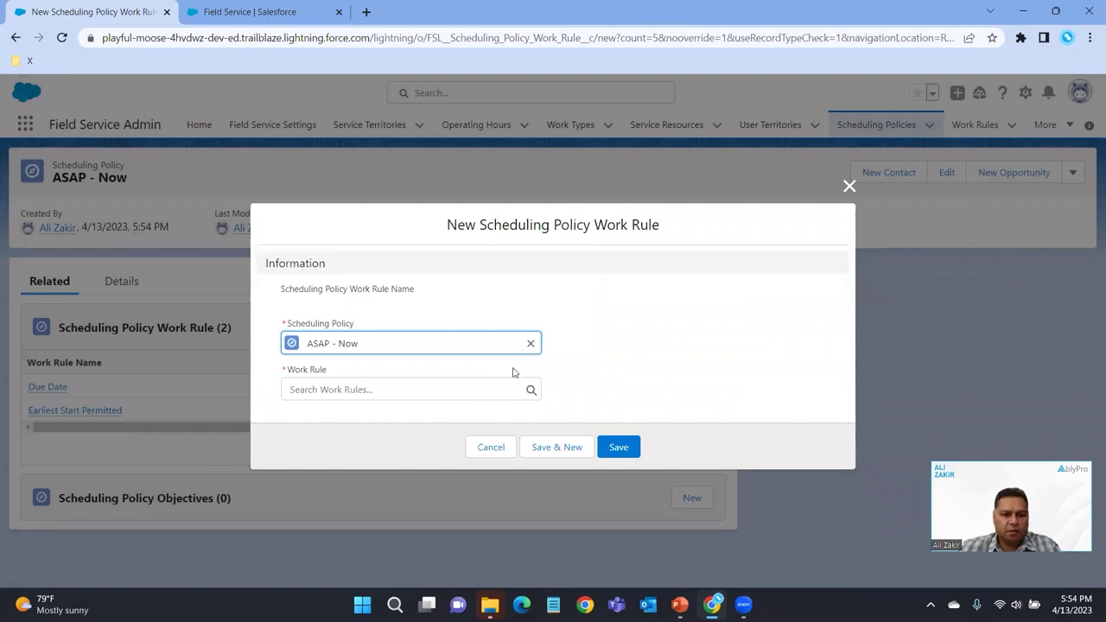
left_click(508, 391)
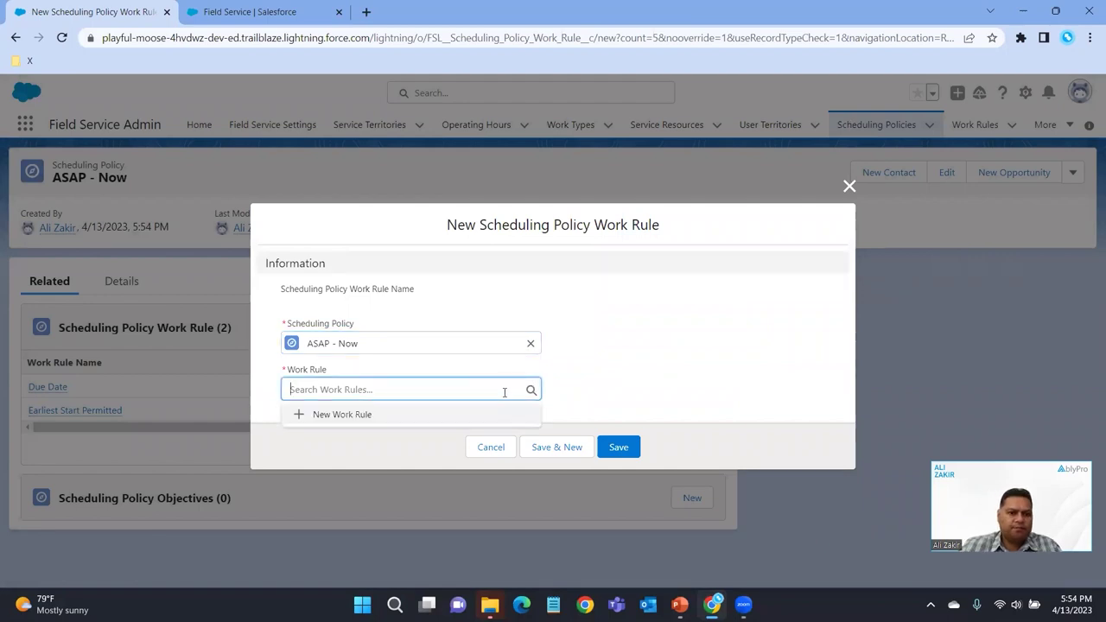
type("mat")
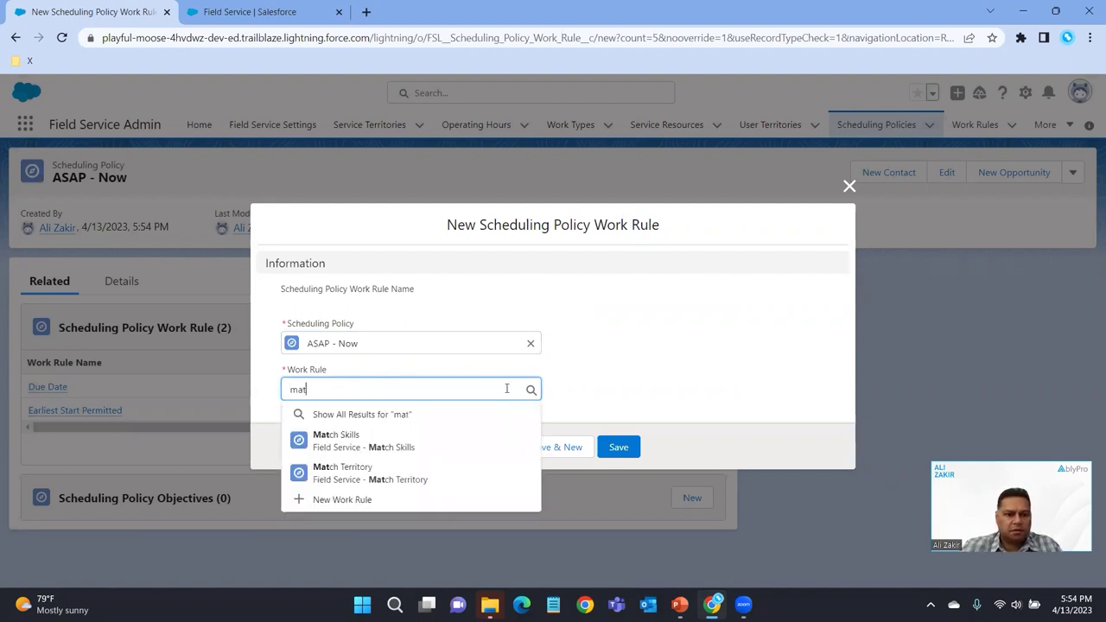
left_click(371, 474)
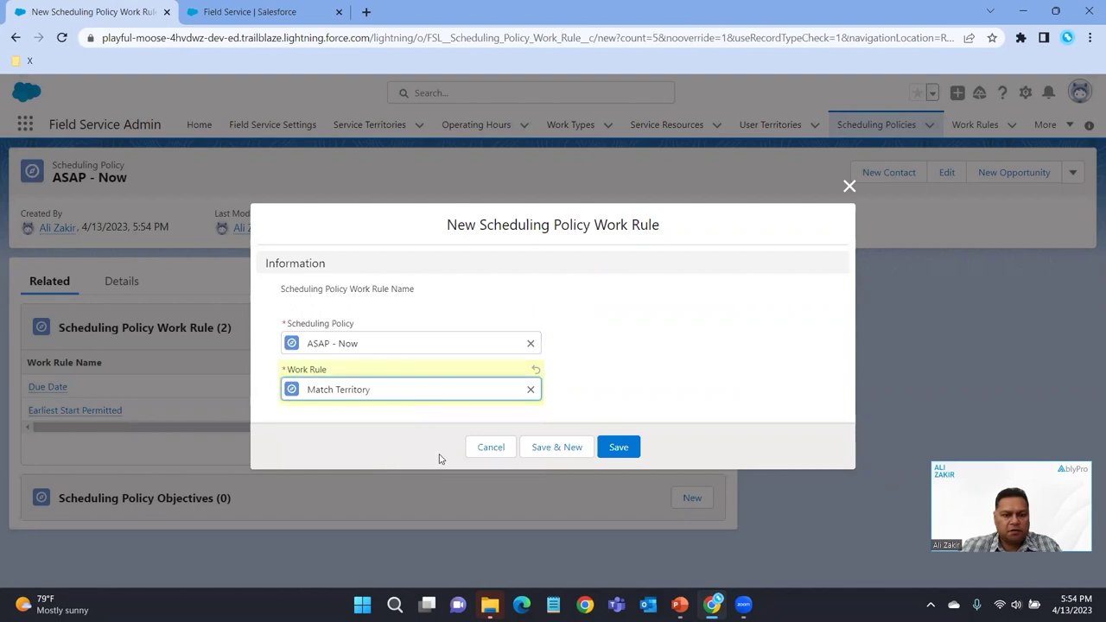
left_click(617, 447)
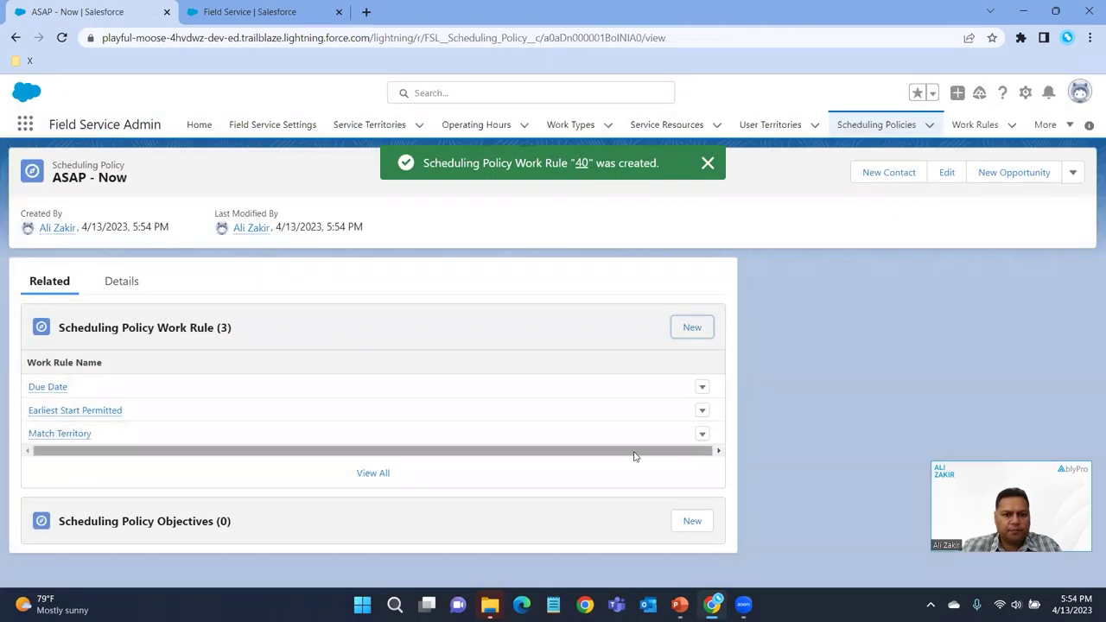
- Add the Resource Availability work rule to the policy
left_click(689, 329)
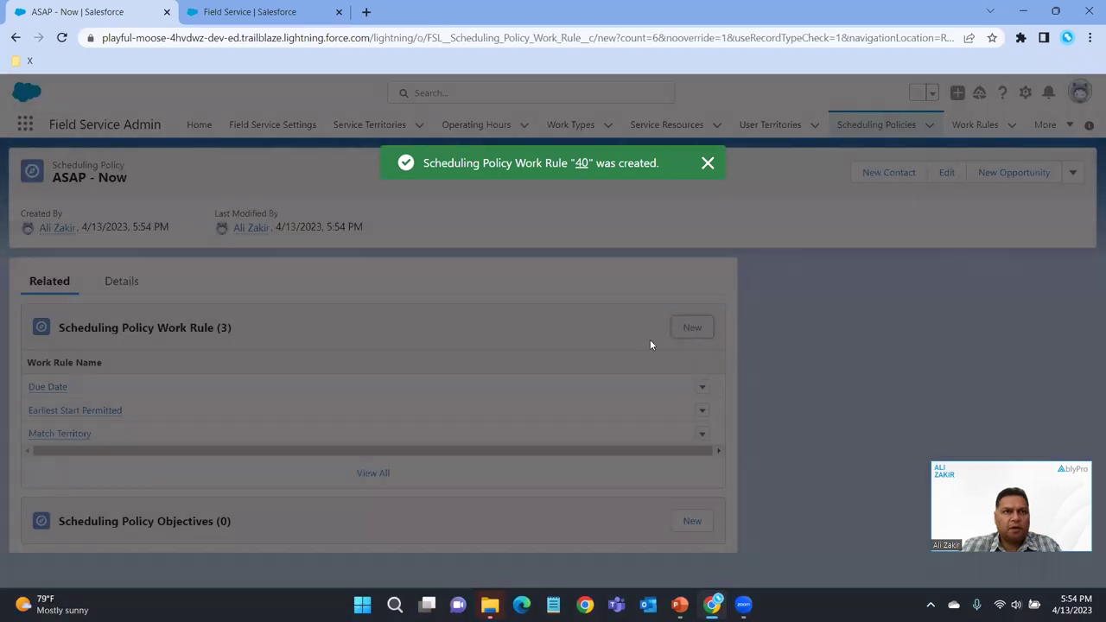
left_click(394, 390)
type("reso")
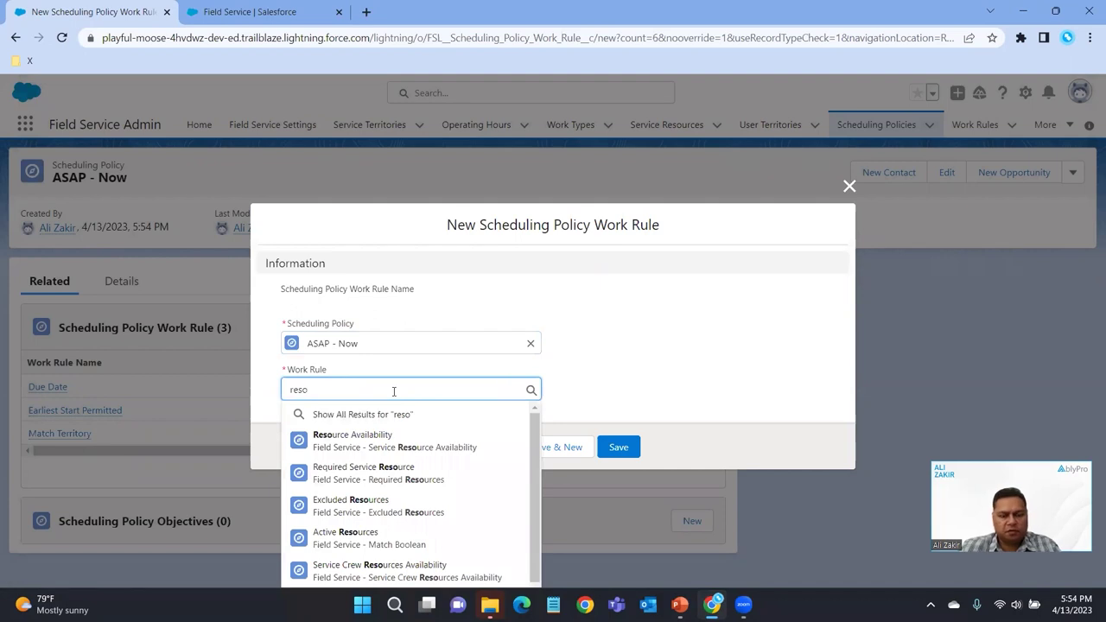
left_click(383, 435)
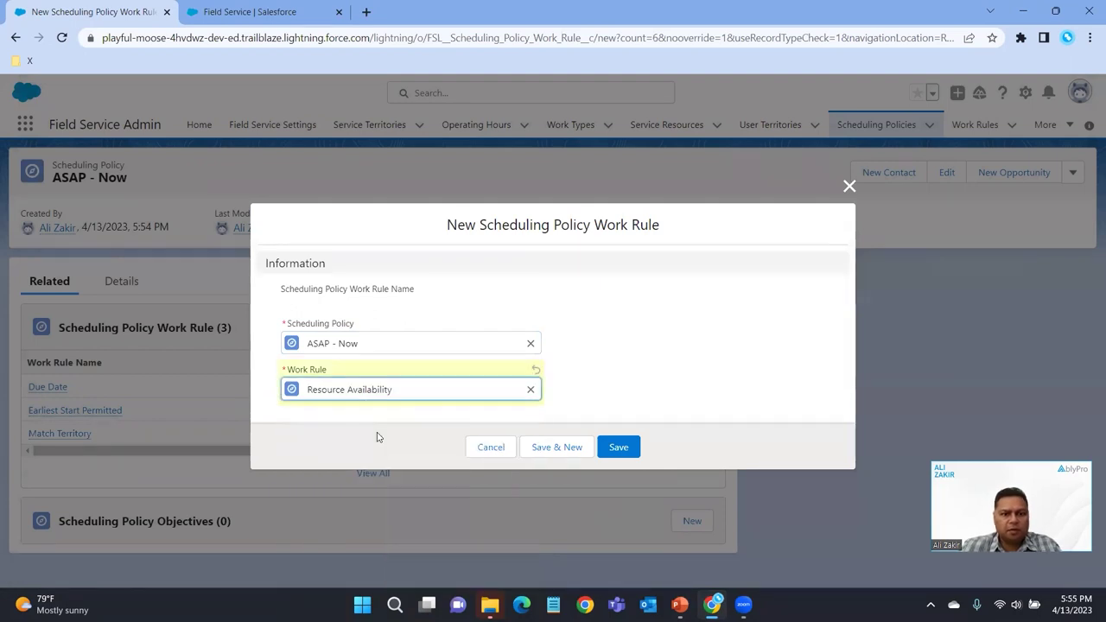
left_click(631, 446)
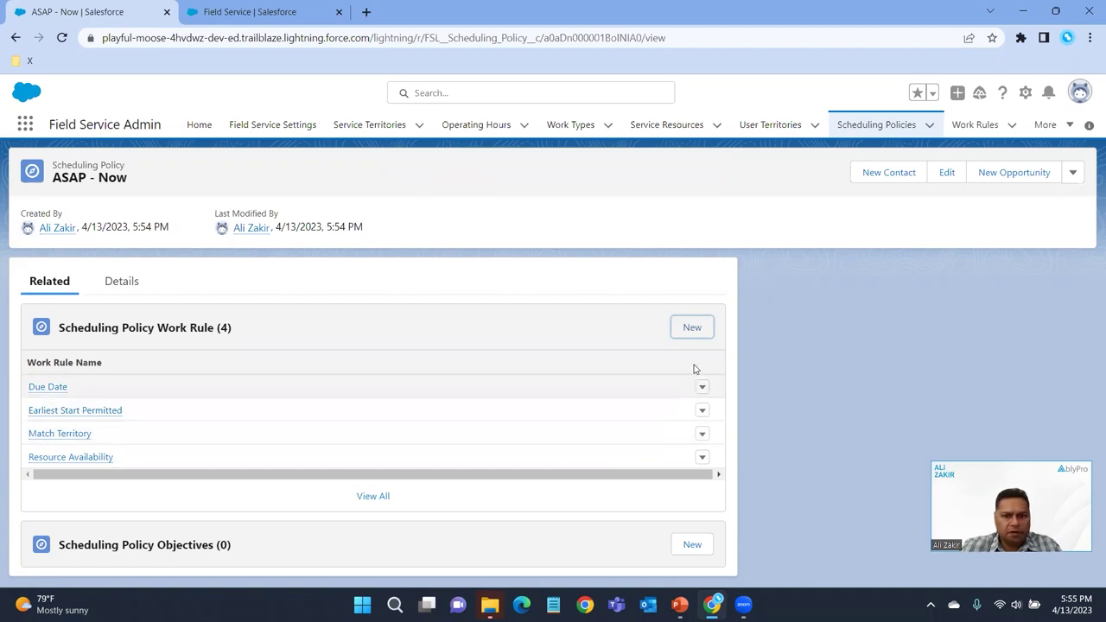
- Add the Active Resources work rule to the policy
left_click(688, 333)
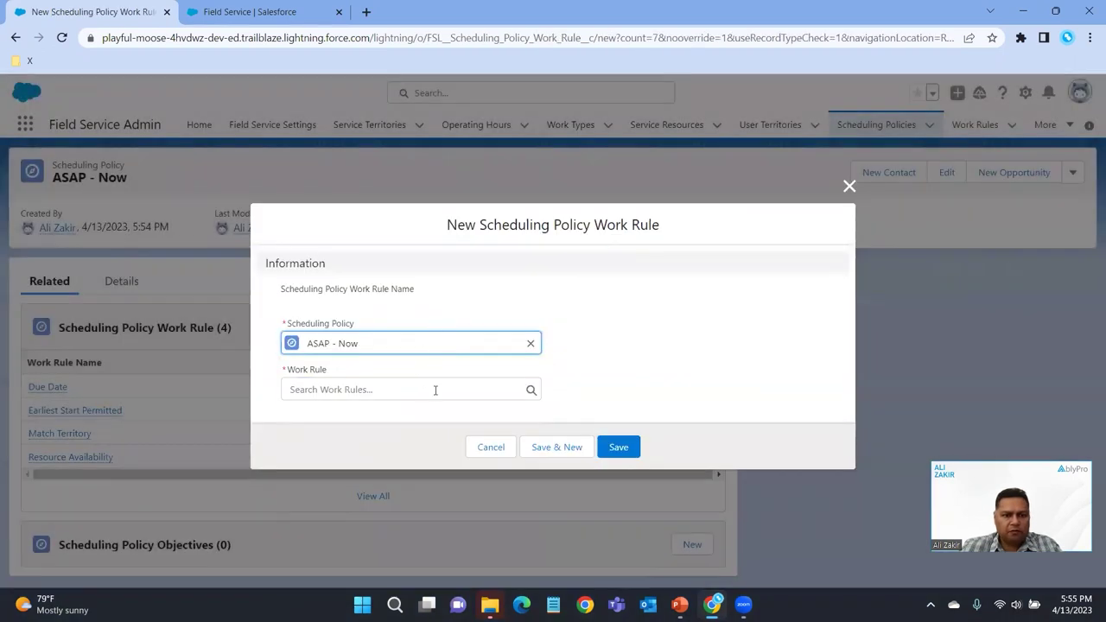
left_click(435, 390)
type("active")
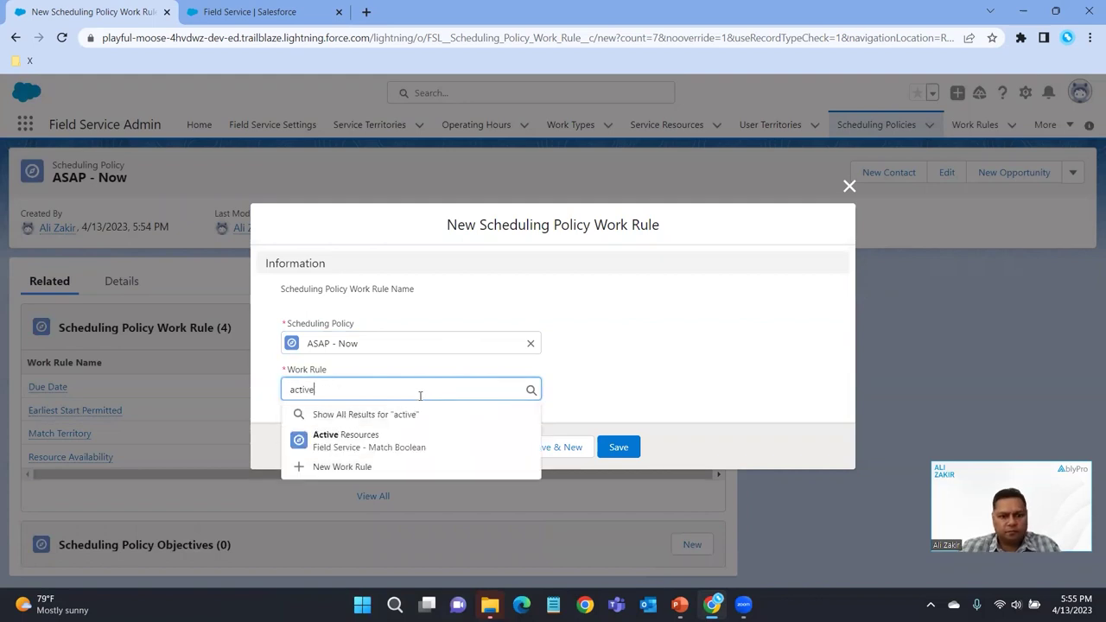
left_click(384, 443)
left_click(611, 446)
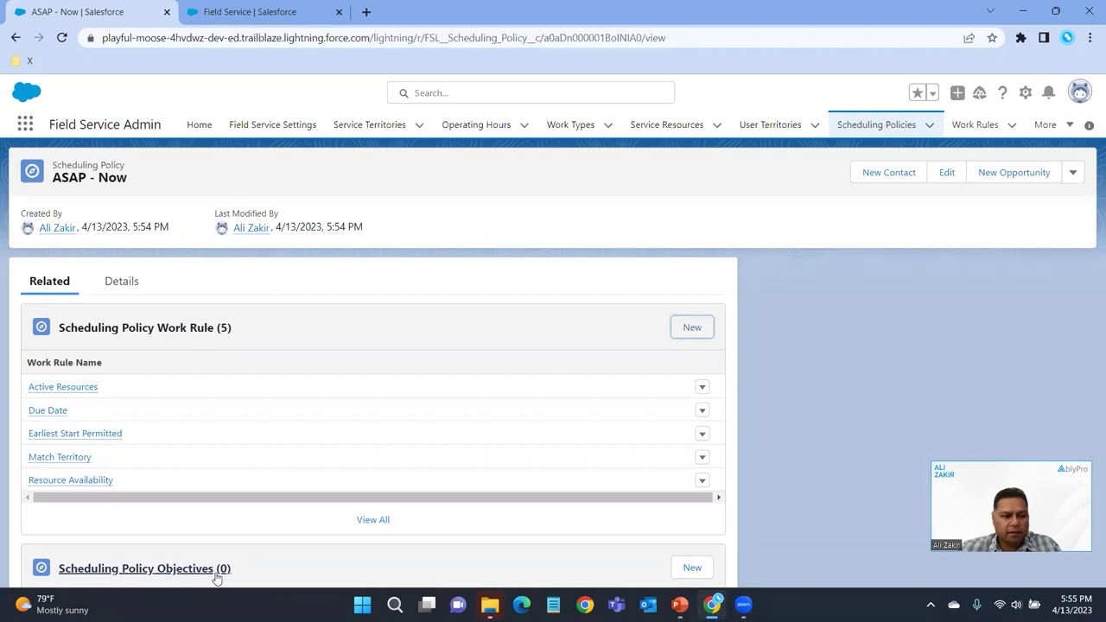
left_click(695, 570)
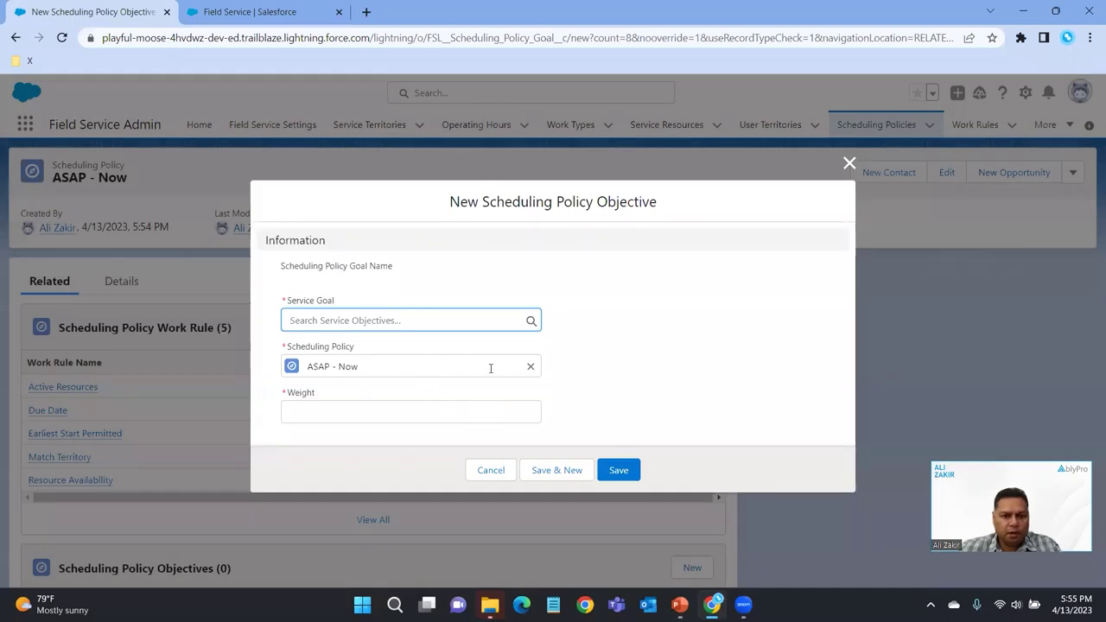
left_click(465, 320)
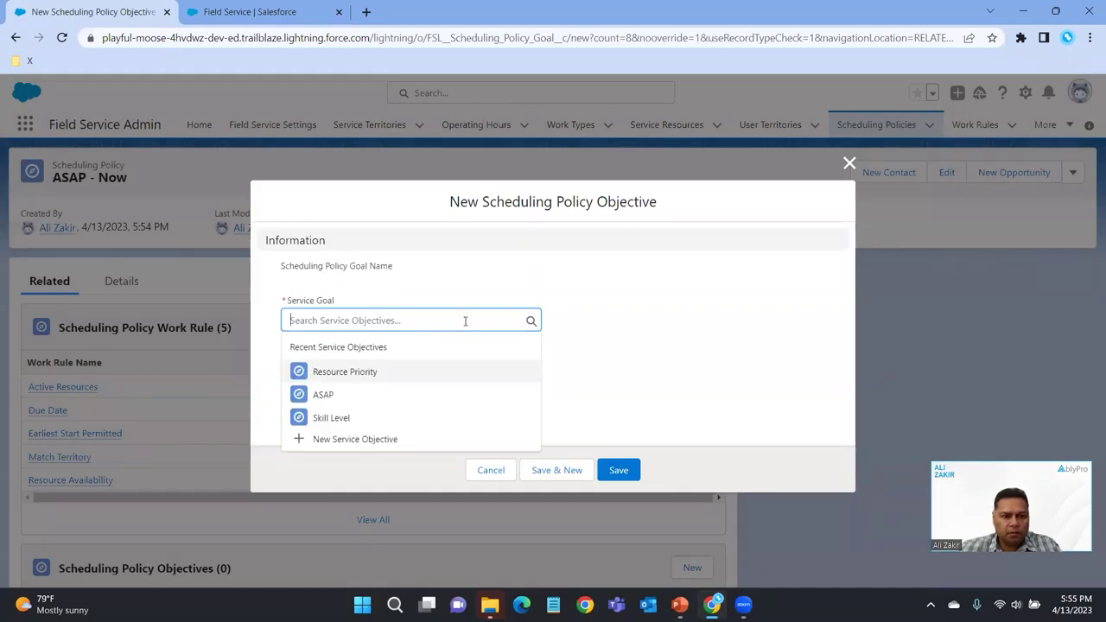
left_click(428, 395)
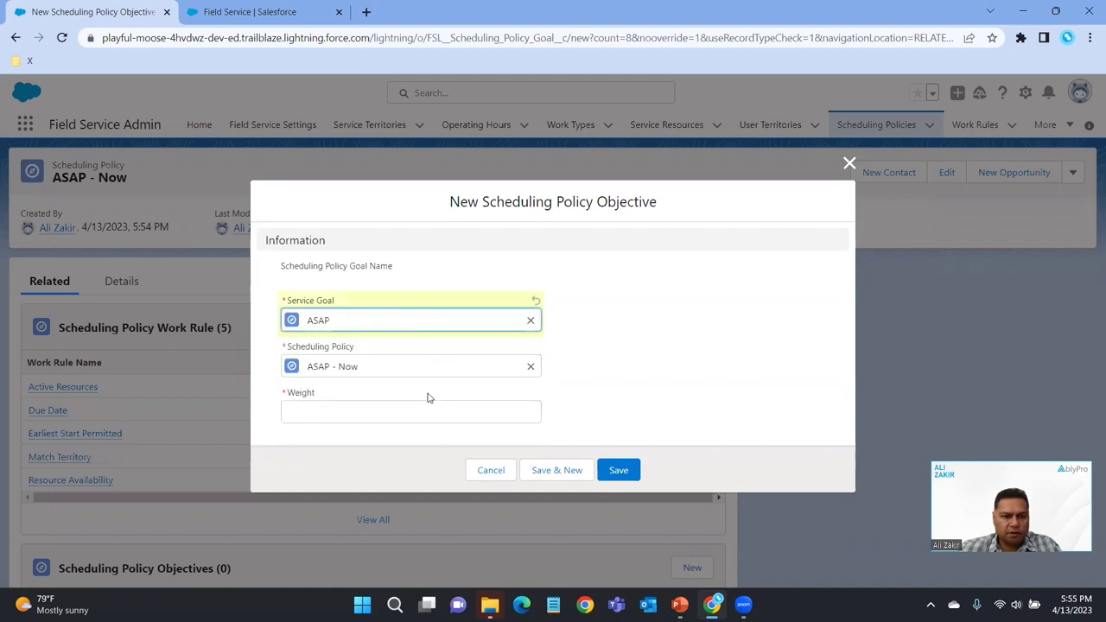
left_click(401, 406)
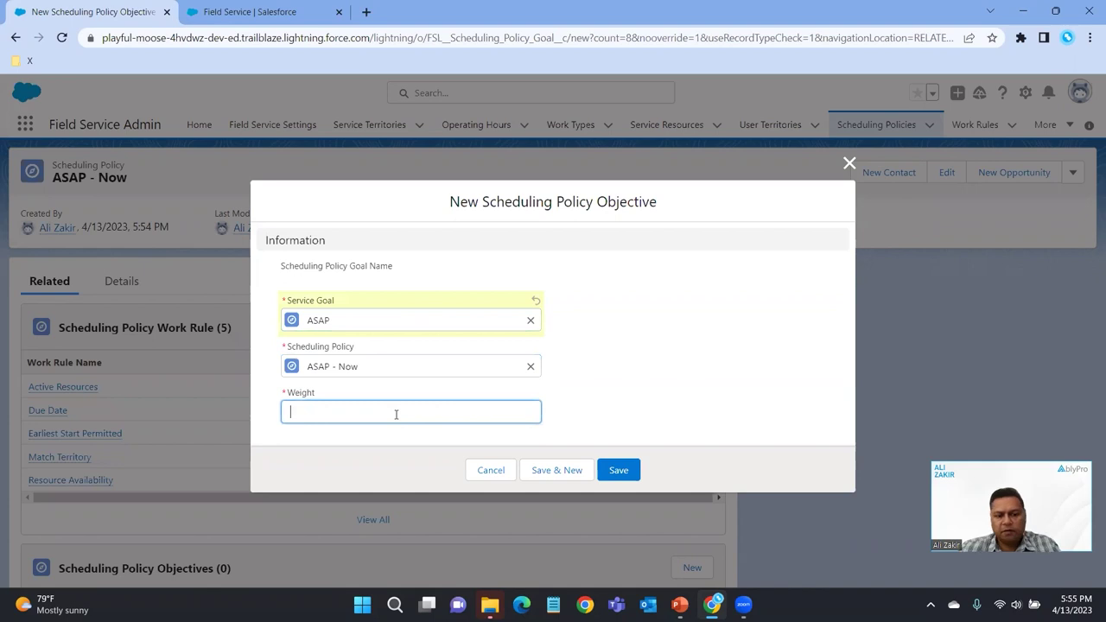
type("1")
left_click(617, 469)
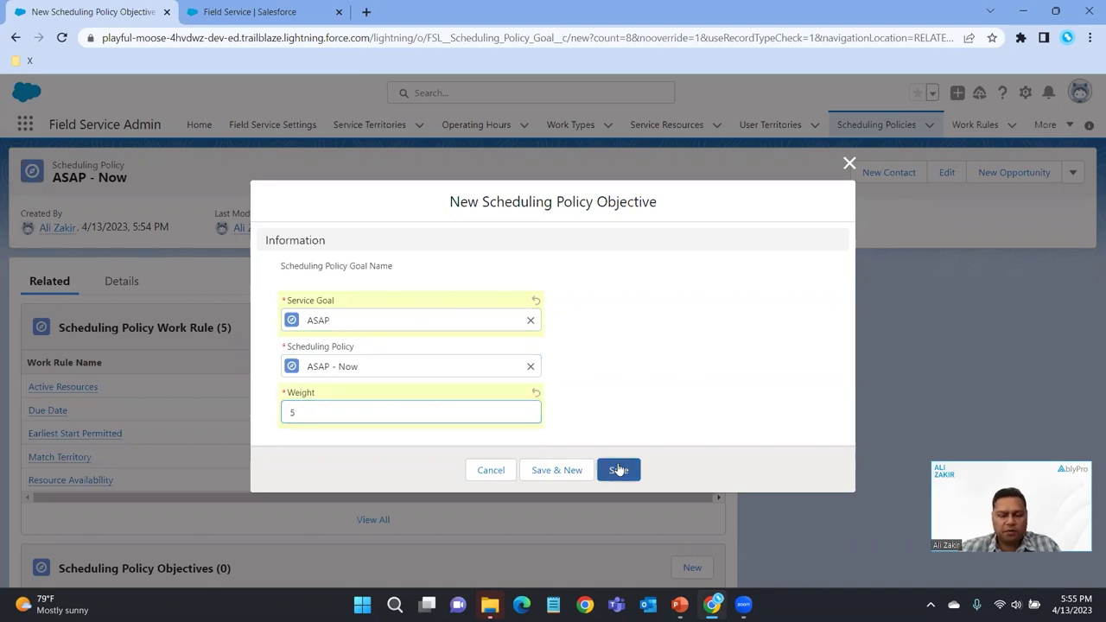
scroll(588, 441, "down", 1)
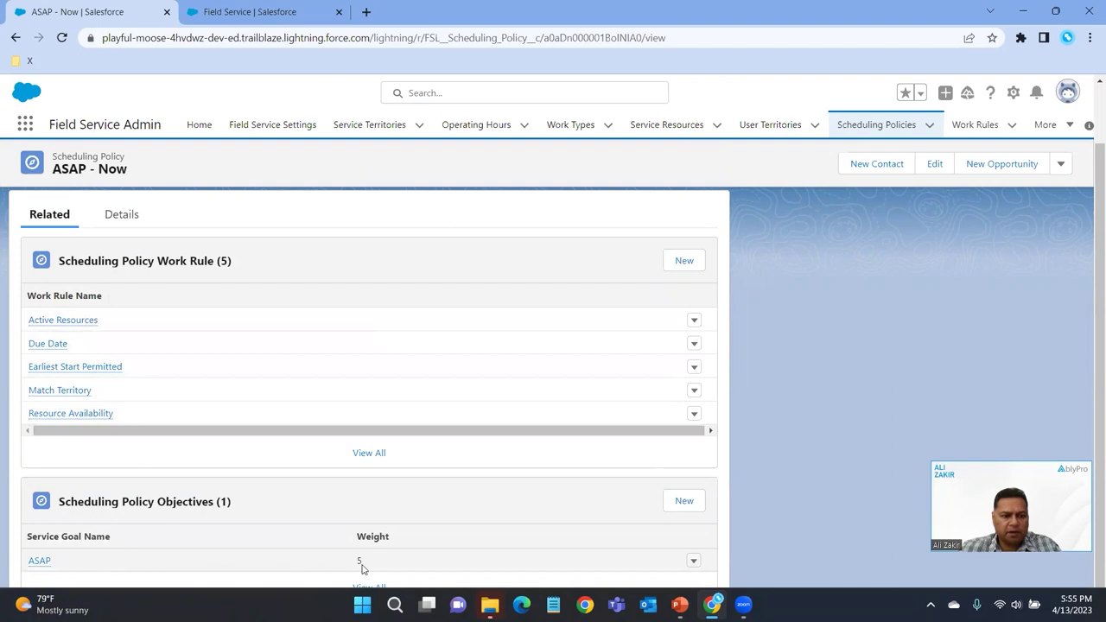
scroll(446, 469, "up", 2)
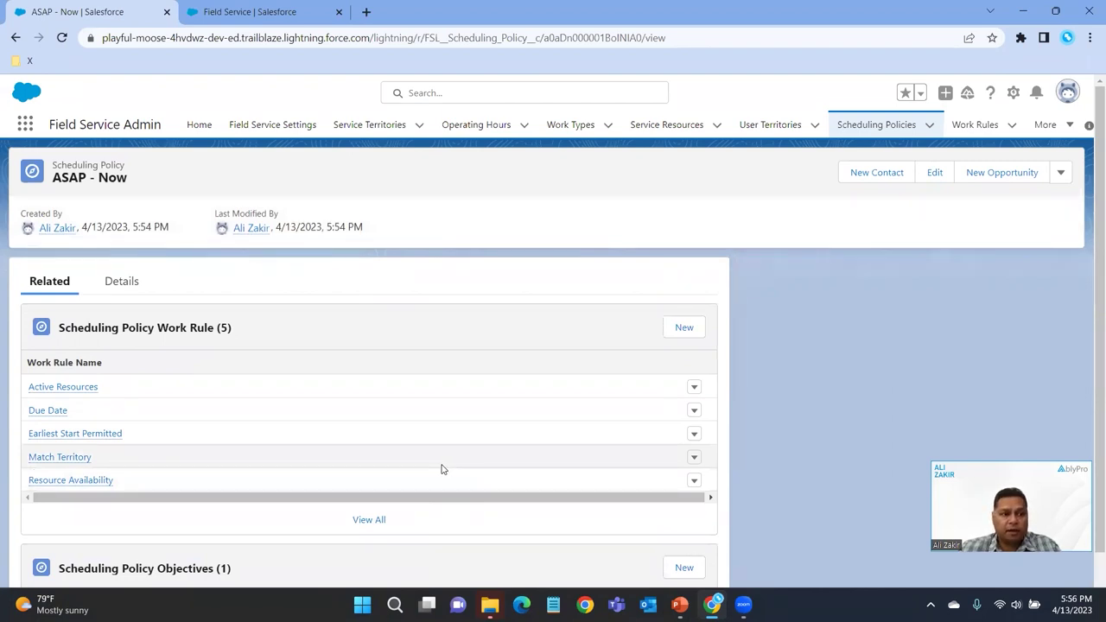
- Show all five scheduling policies in the All list view, then go to Field Service Settings
left_click(899, 131)
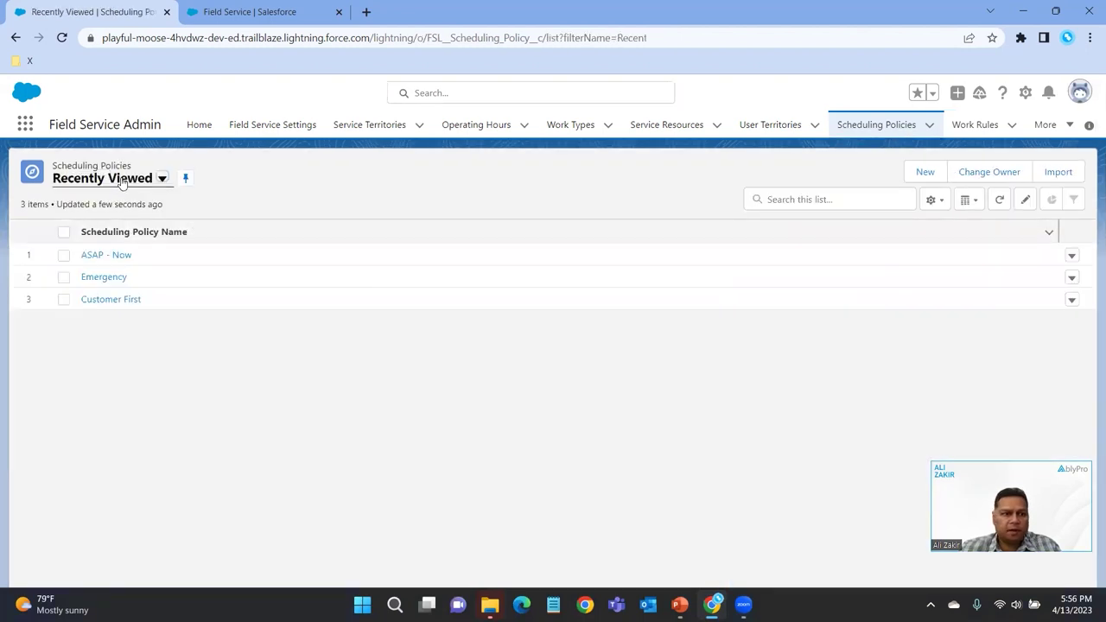
left_click(122, 182)
left_click(112, 229)
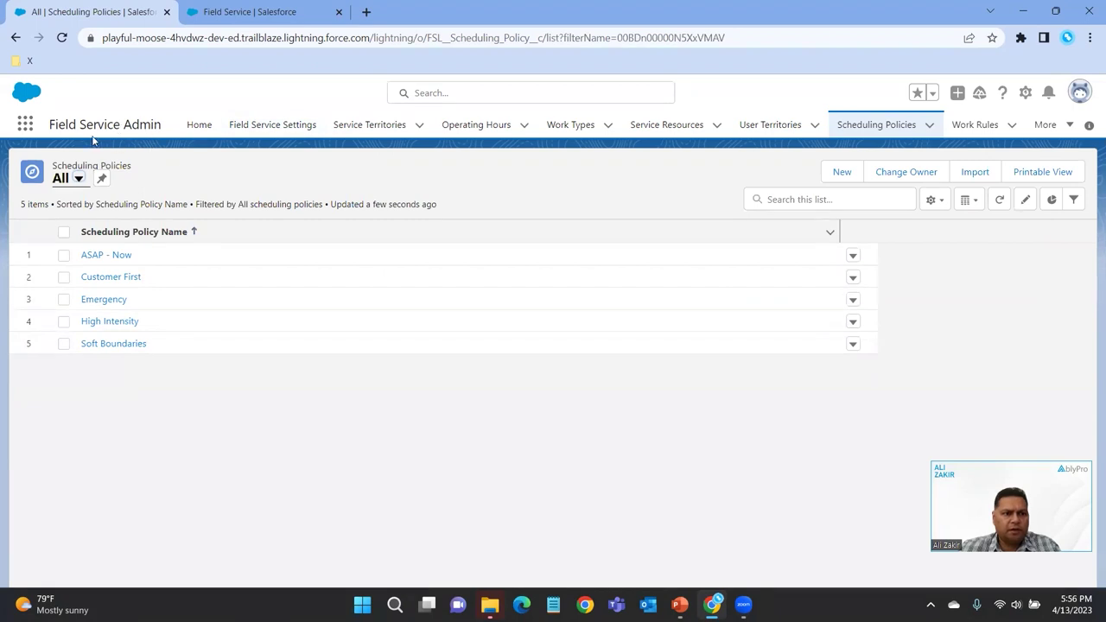
left_click(286, 128)
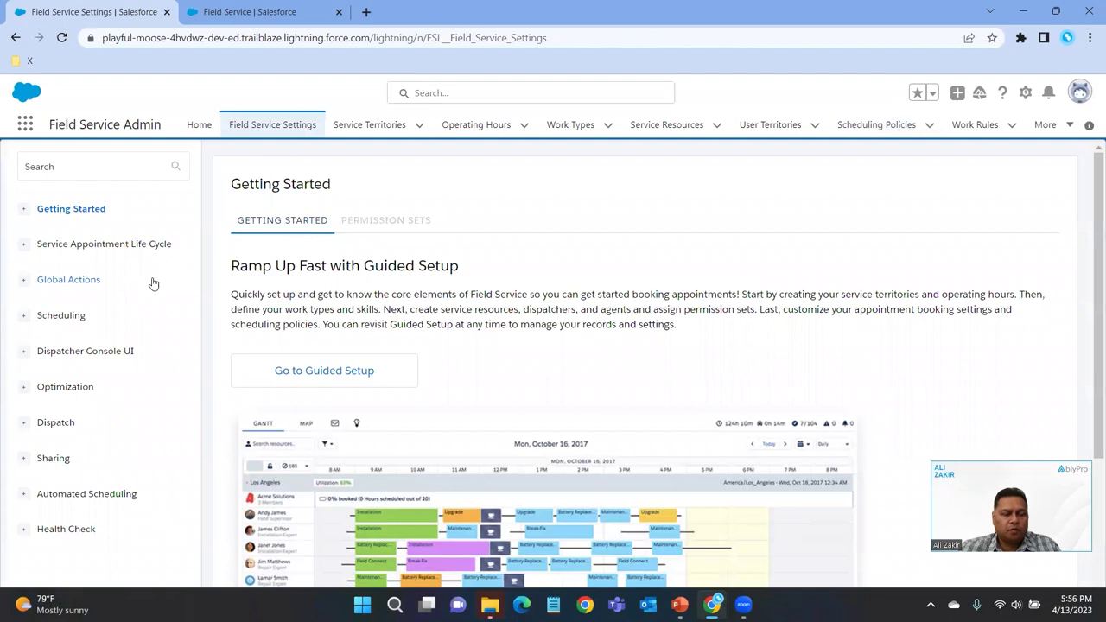
- Launch Guided Setup and go to its Customize Scheduling Policies step
left_click(331, 375)
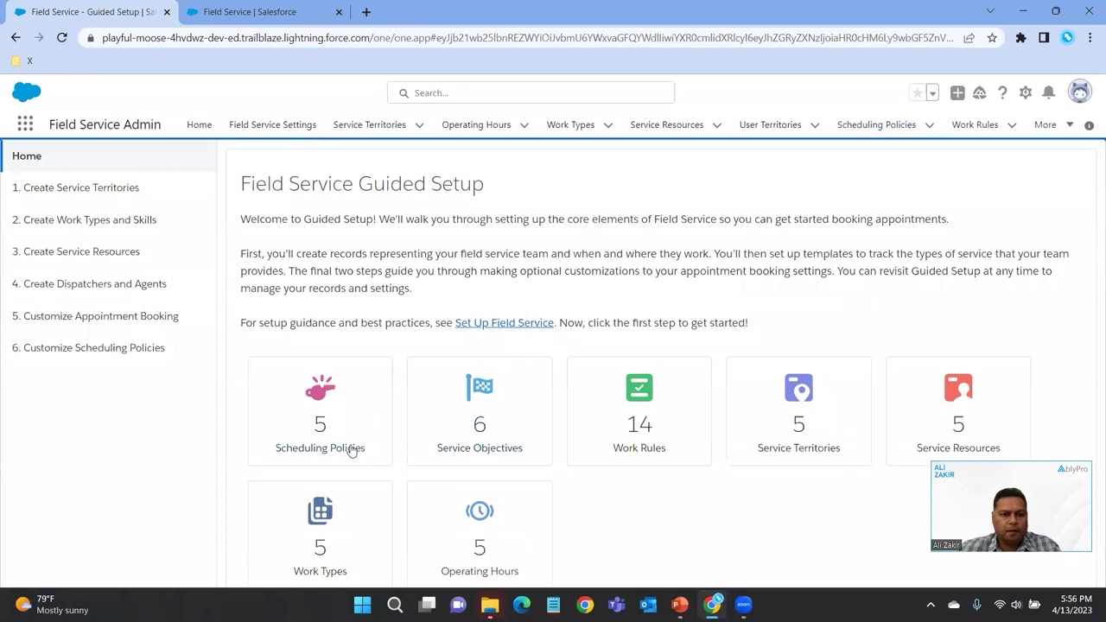
left_click(331, 420)
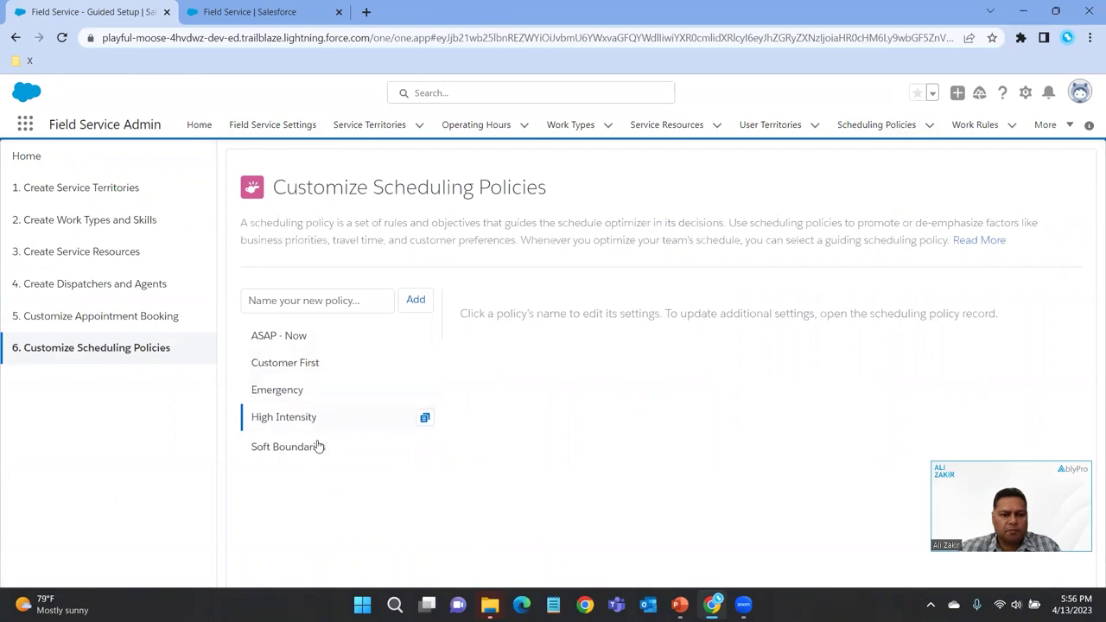
- Open ASAP - Now and review its work rules and objectives, with ASAP alone weighted 5
left_click(291, 344)
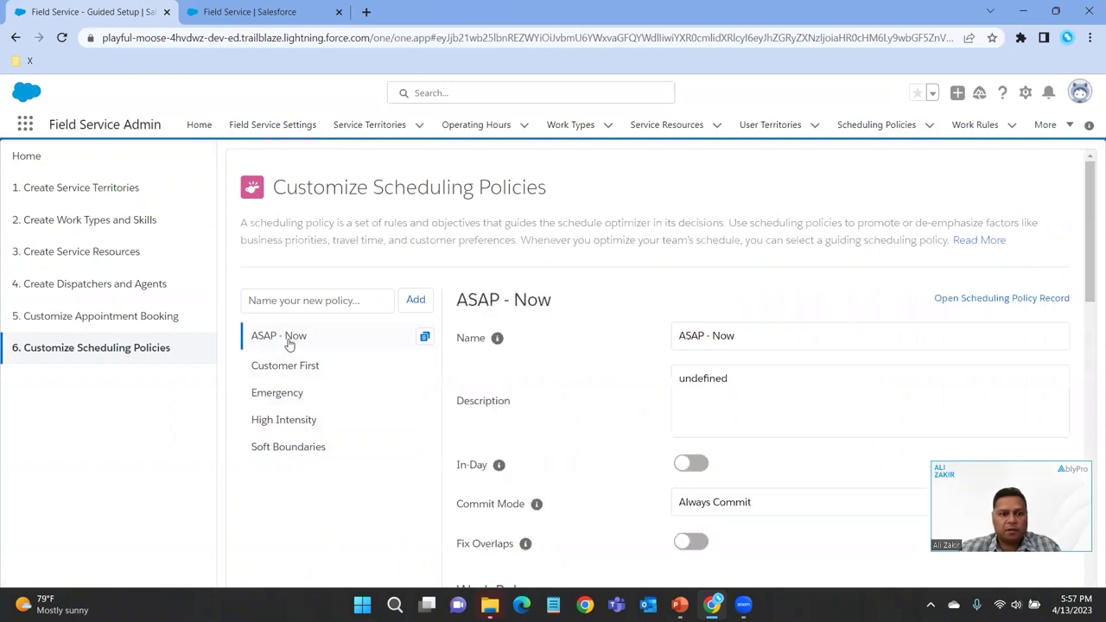
scroll(562, 398, "down", 1)
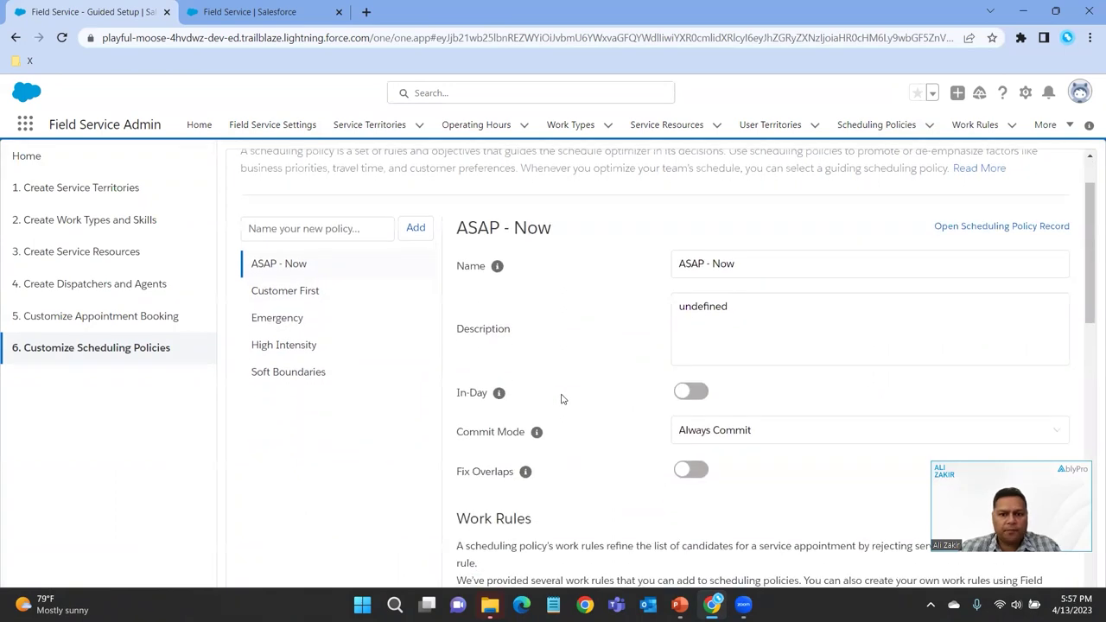
scroll(561, 401, "down", 6)
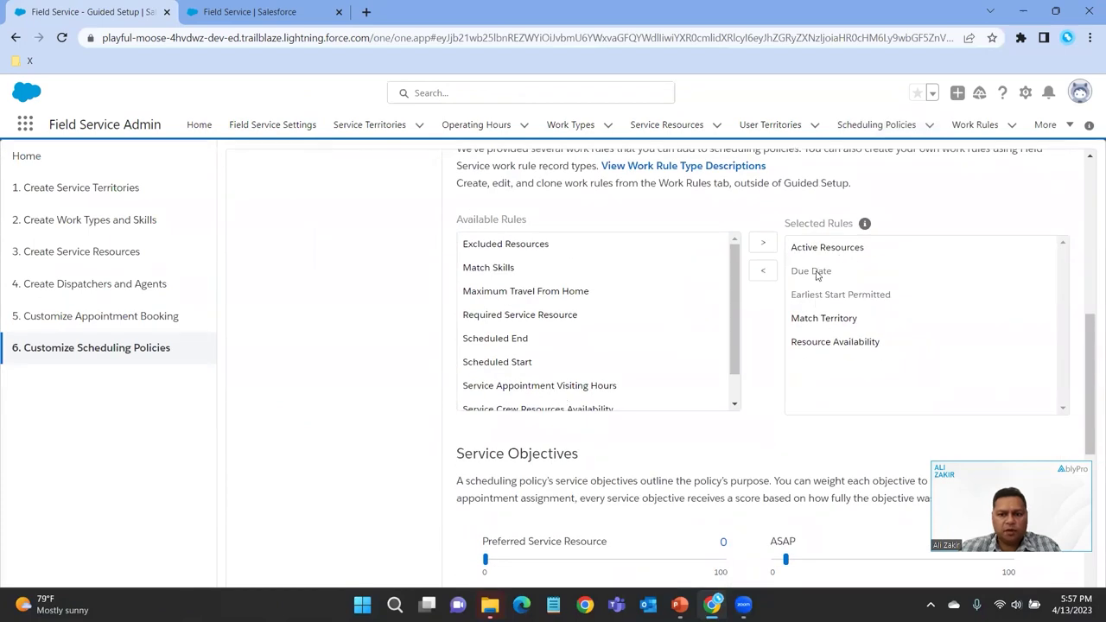
scroll(754, 397, "down", 2)
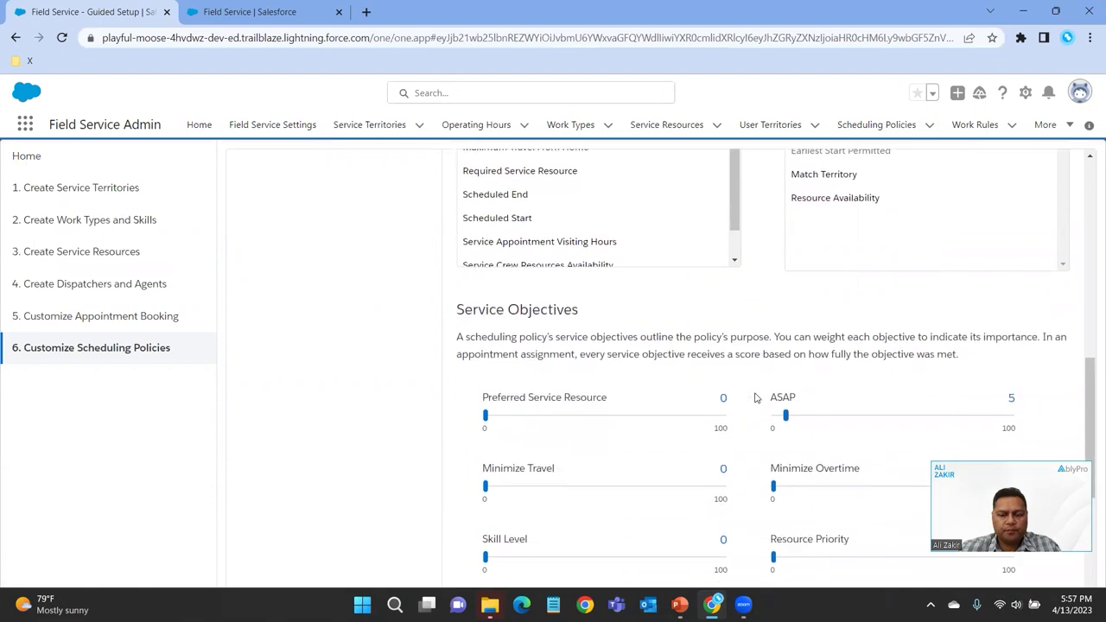
scroll(642, 374, "down", 2)
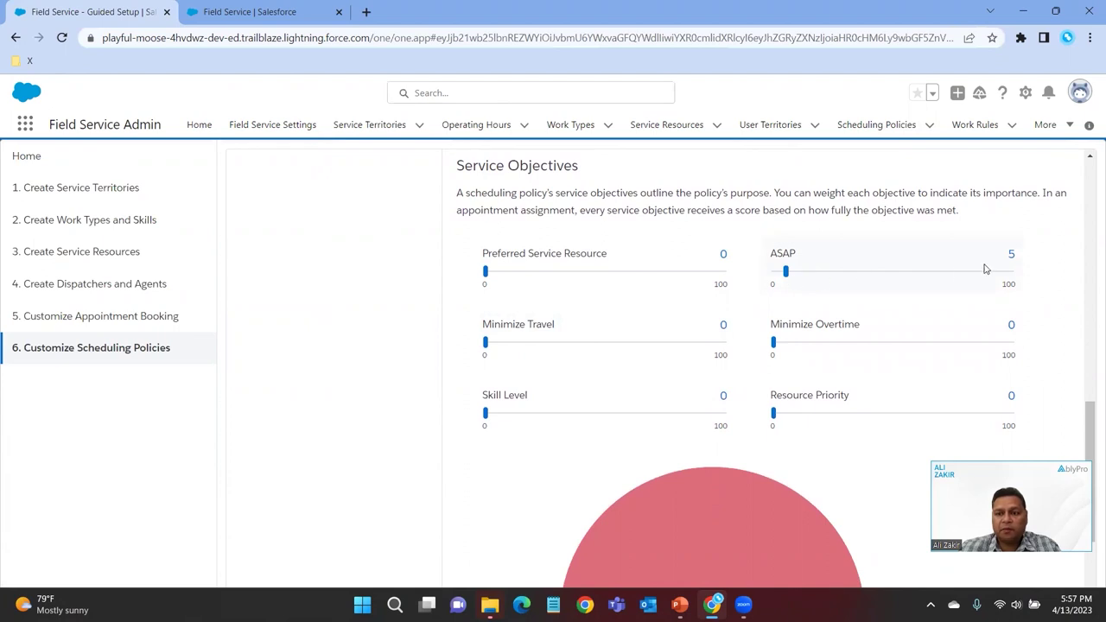
scroll(903, 354, "down", 2)
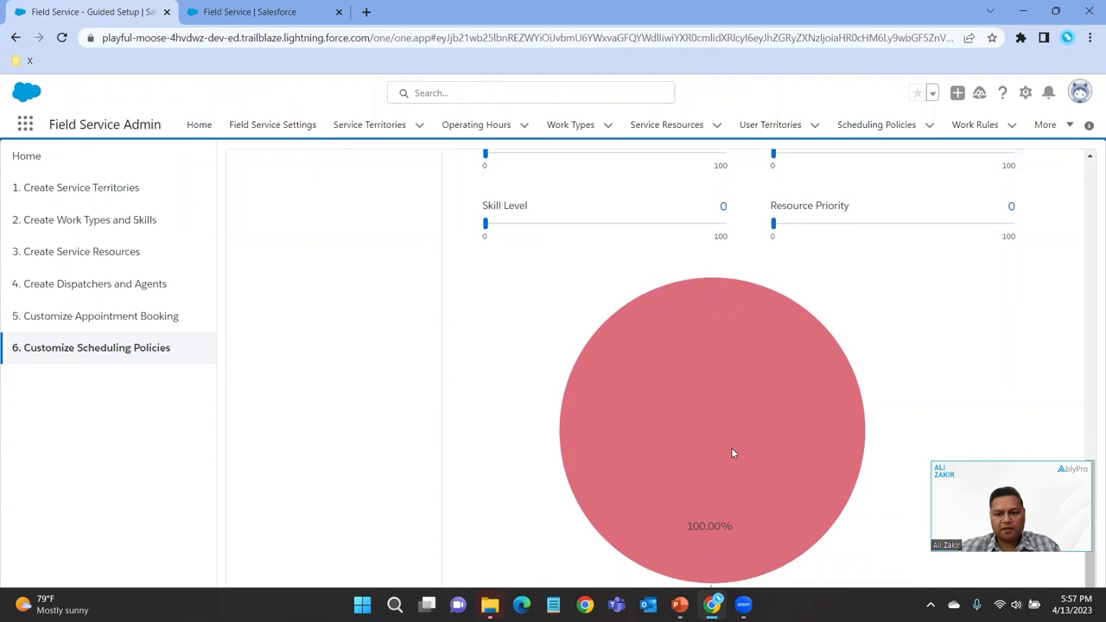
scroll(876, 320, "up", 2)
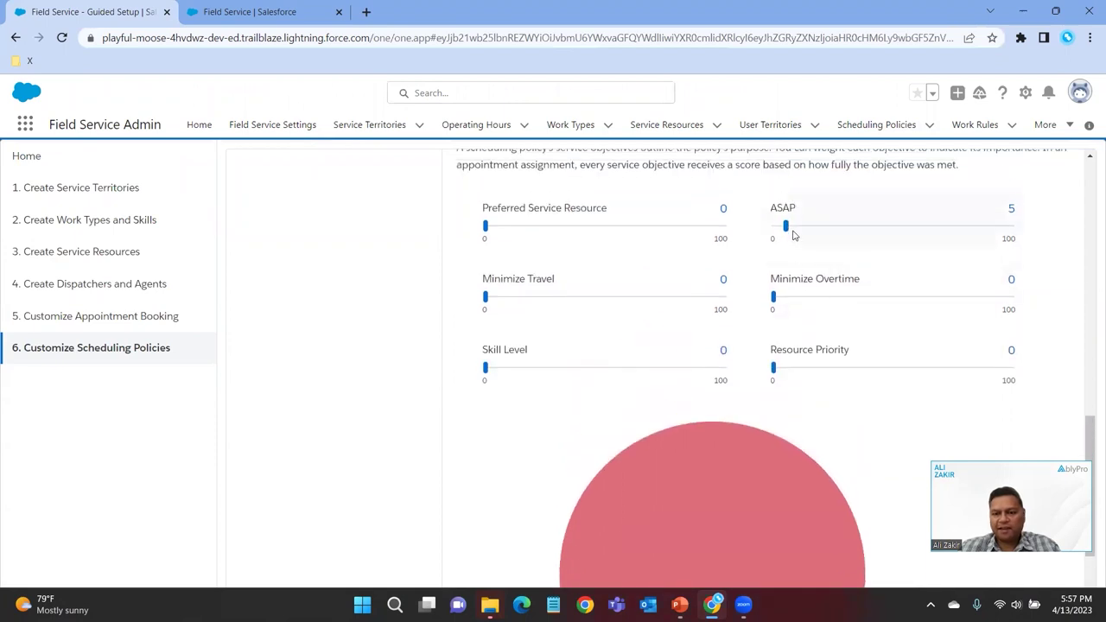
scroll(740, 406, "down", 2)
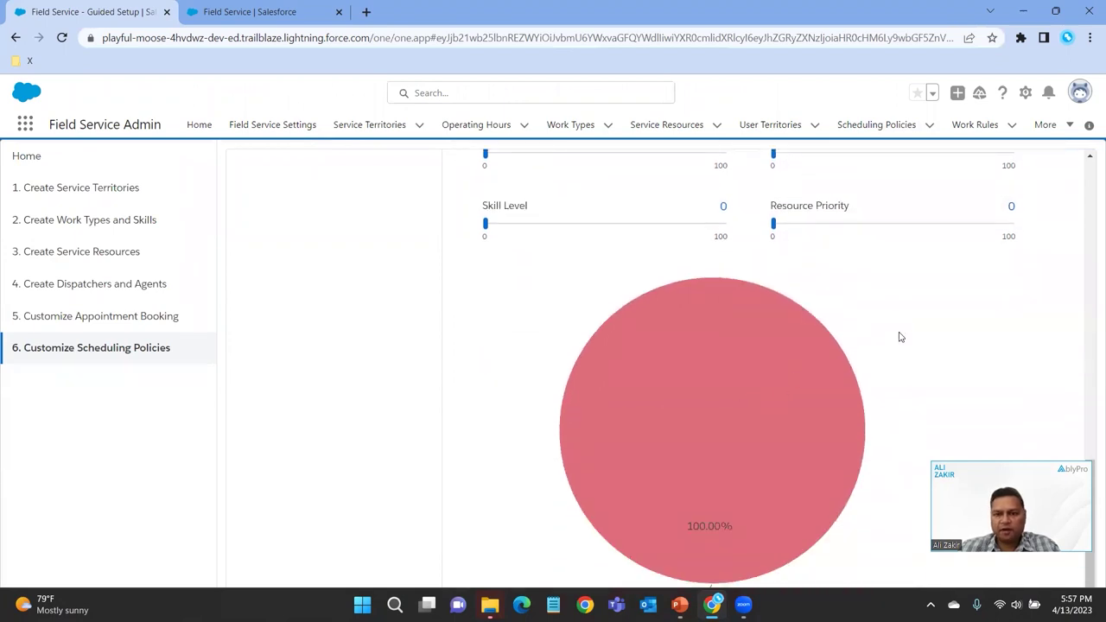
- Set ASAP - Now's Minimize Travel weight to 13, giving 72.22% against ASAP's 27.78%
scroll(899, 337, "up", 1)
scroll(899, 337, "up", 1)
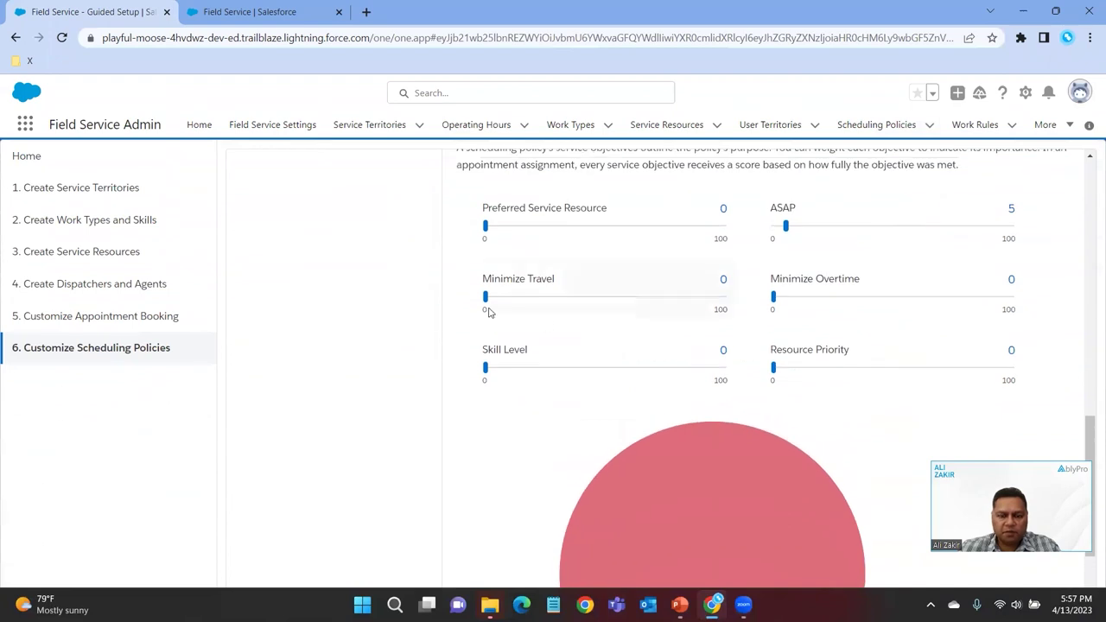
left_click_drag(485, 297, 516, 299)
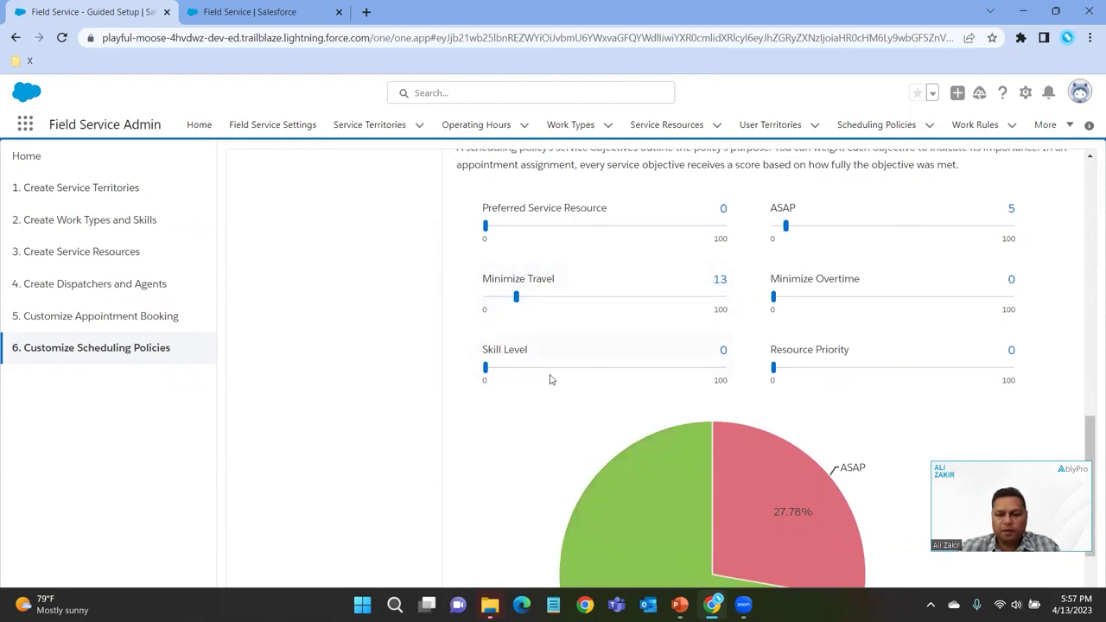
scroll(548, 381, "down", 2)
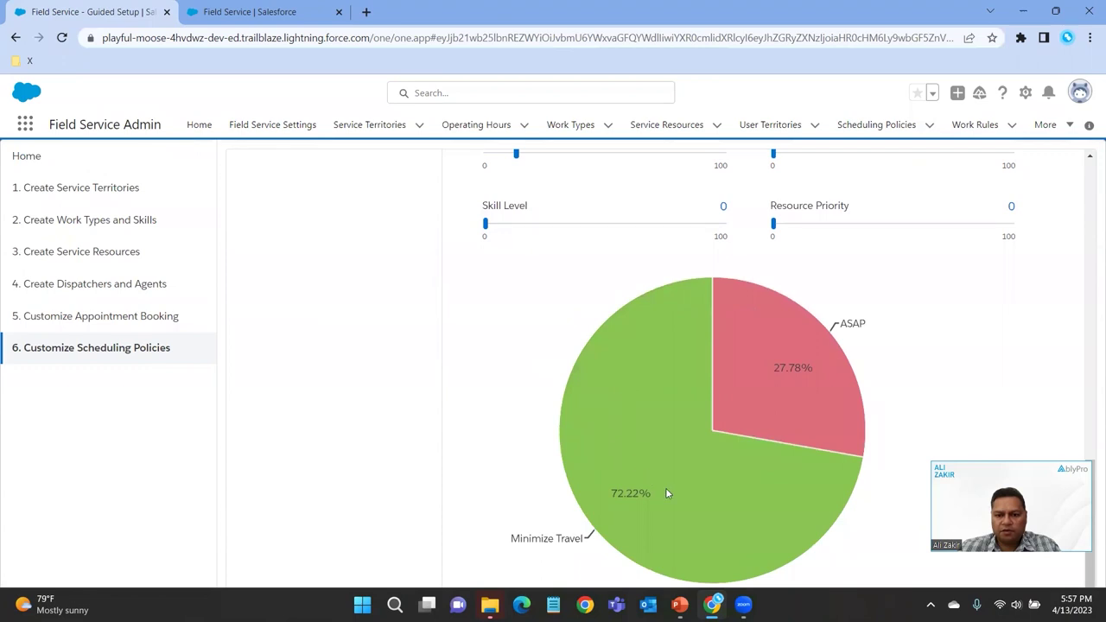
scroll(657, 275, "up", 2)
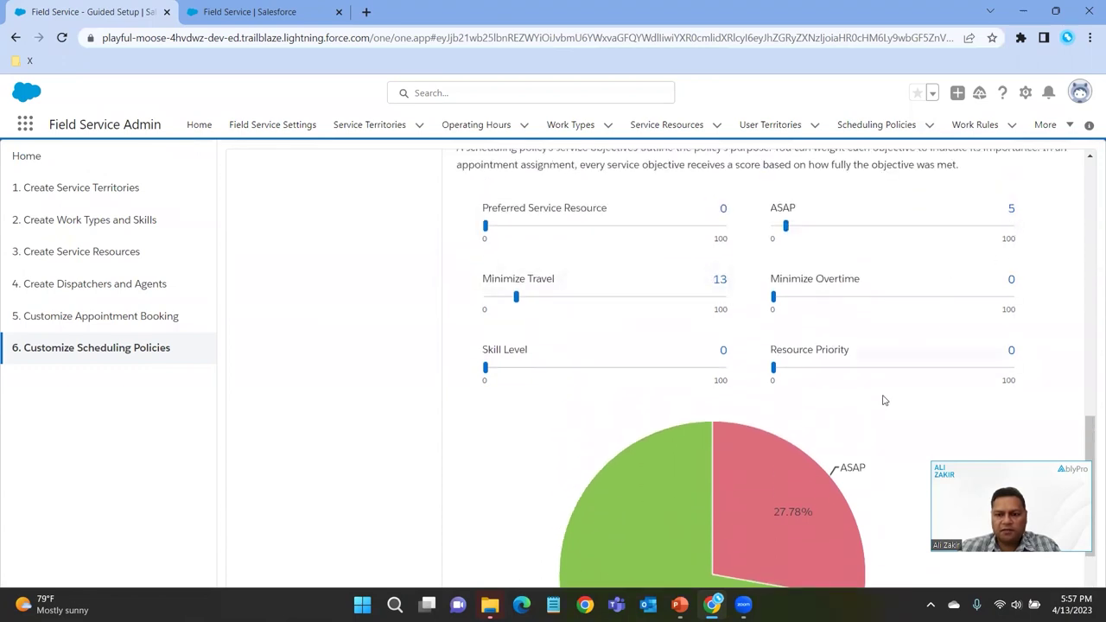
scroll(882, 402, "down", 2)
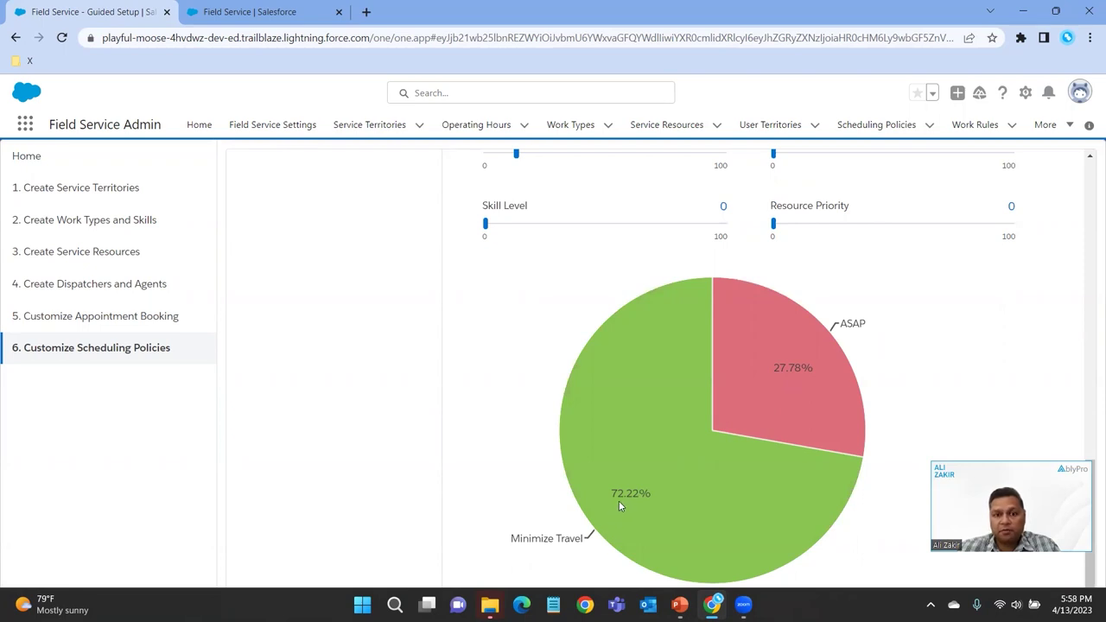
scroll(618, 501, "up", 3)
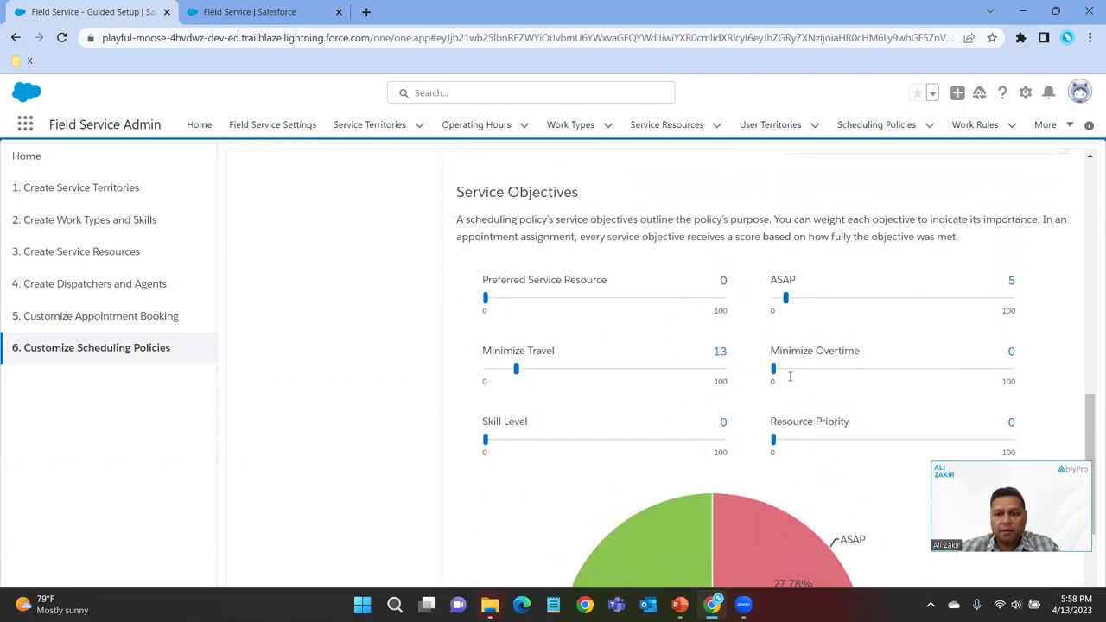
scroll(732, 513, "down", 3)
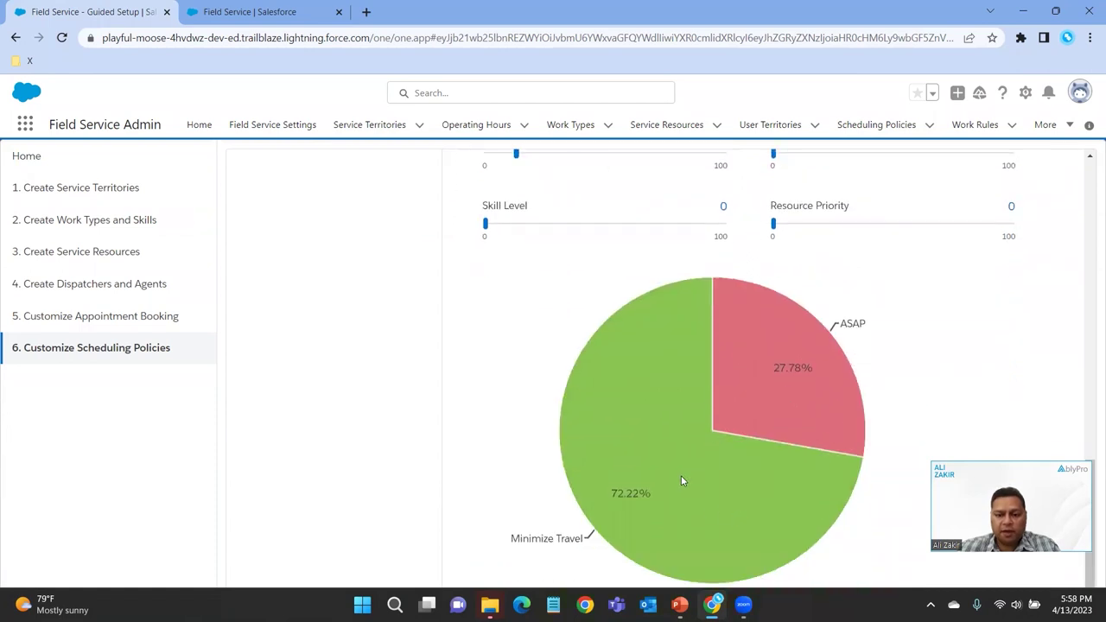
scroll(661, 494, "up", 3)
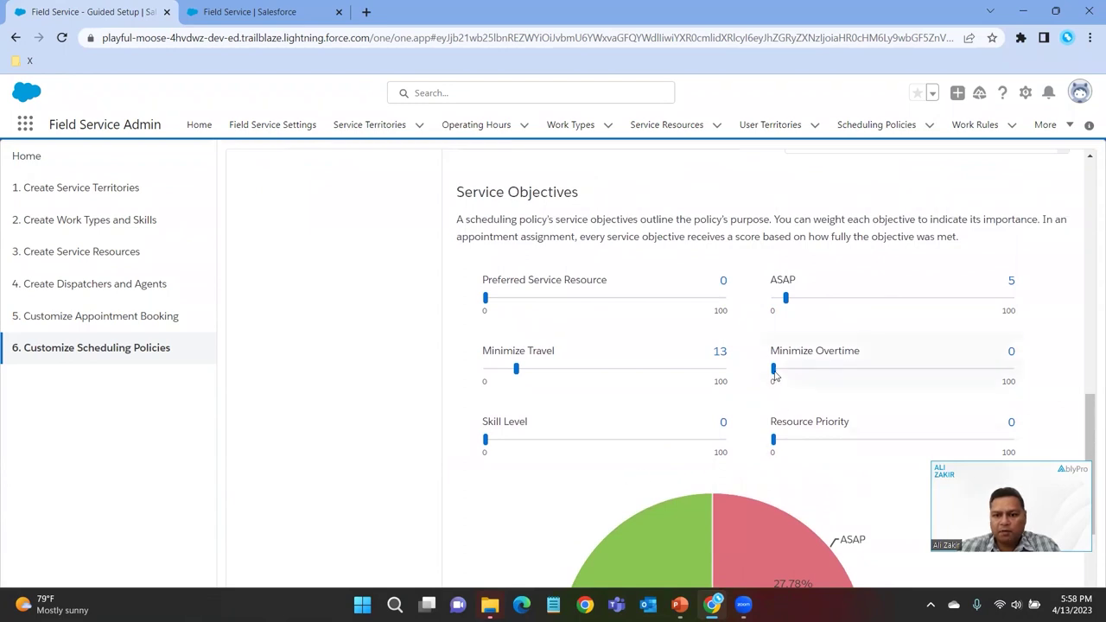
left_click_drag(776, 372, 785, 373)
scroll(814, 452, "down", 3)
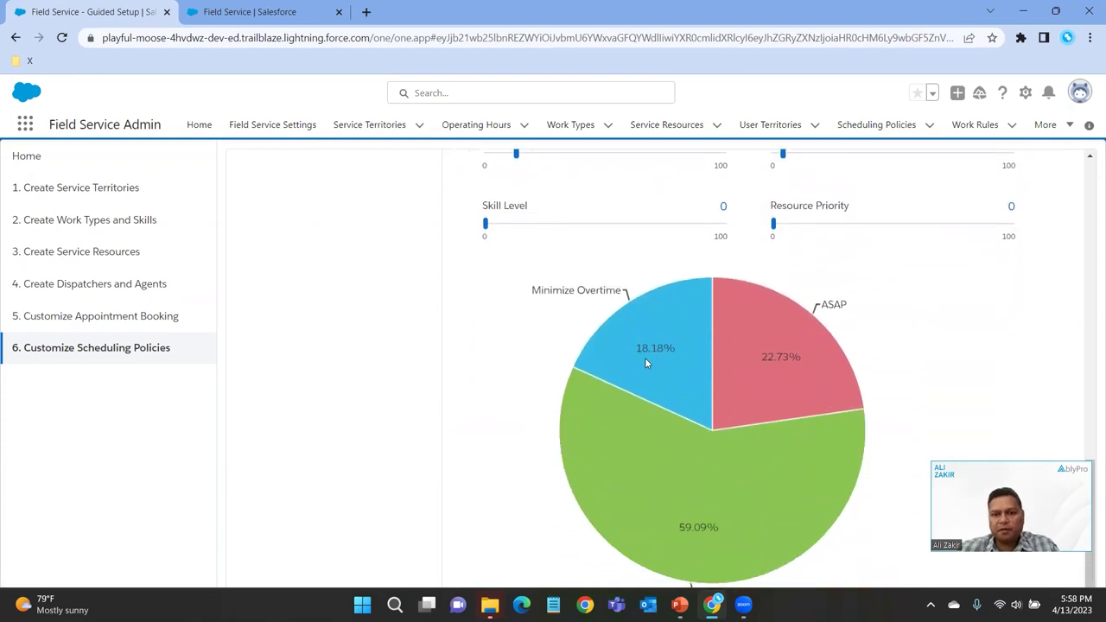
scroll(651, 364, "up", 5)
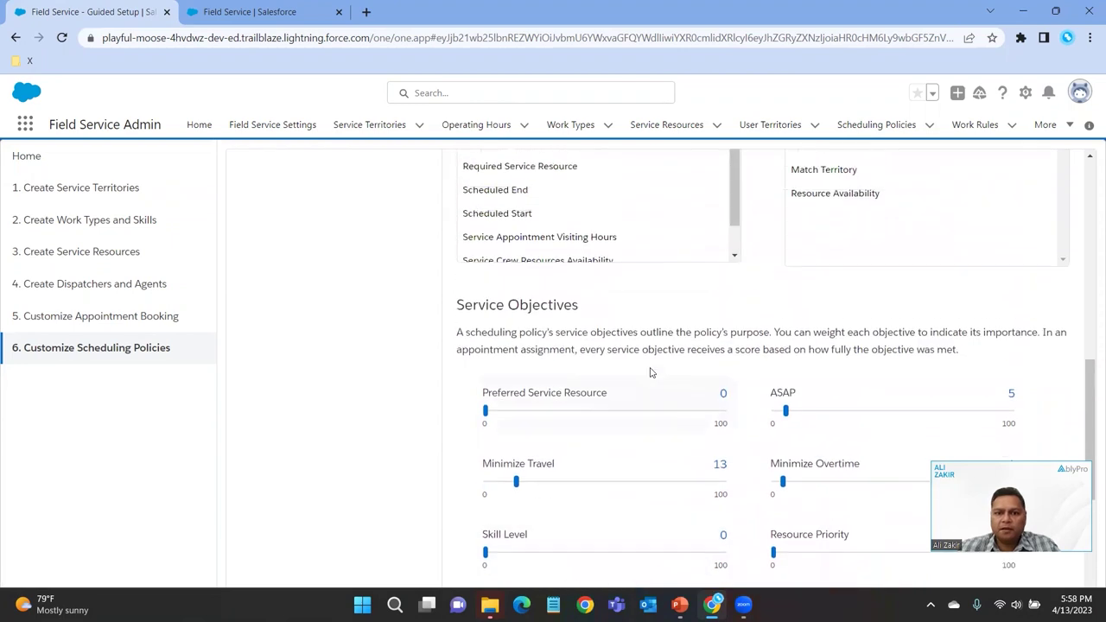
scroll(652, 379, "down", 5)
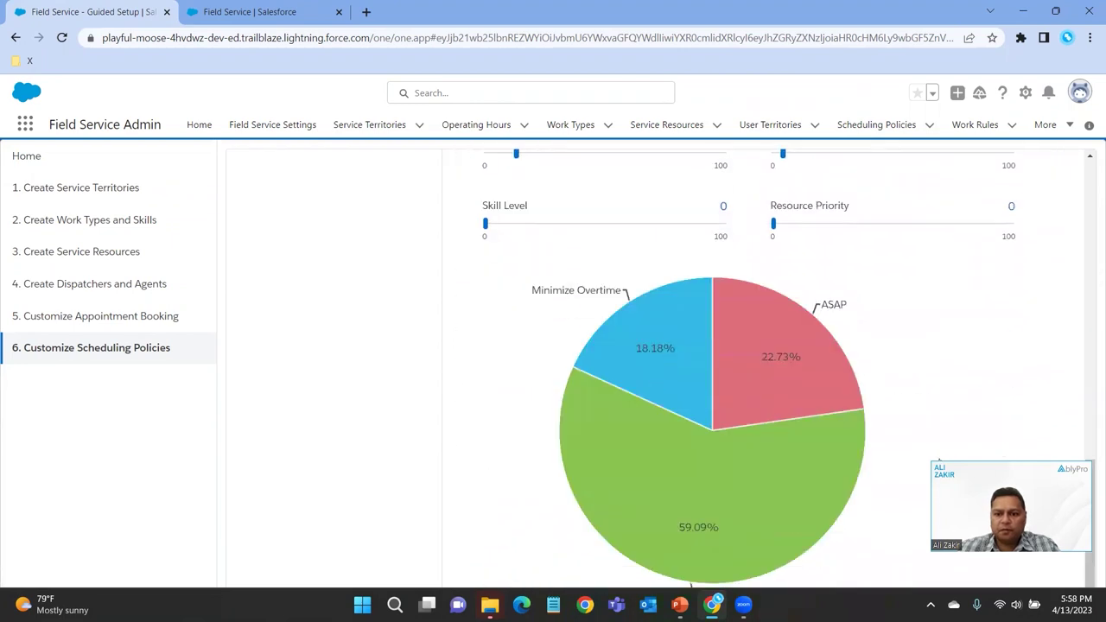
scroll(887, 562, "up", 7)
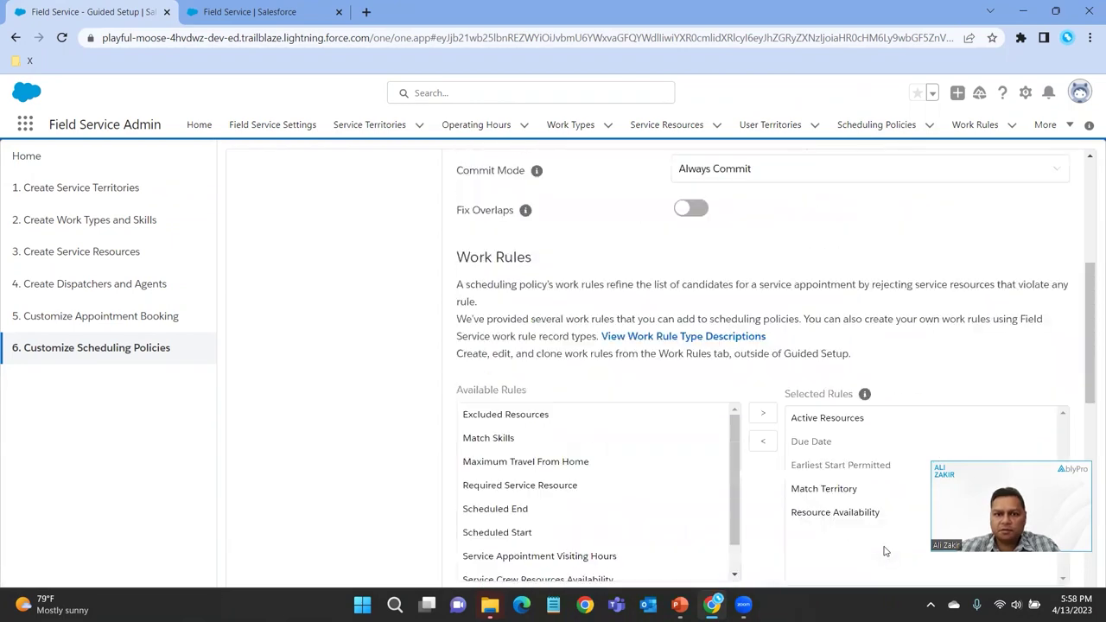
scroll(885, 555, "down", 4)
scroll(885, 555, "down", 3)
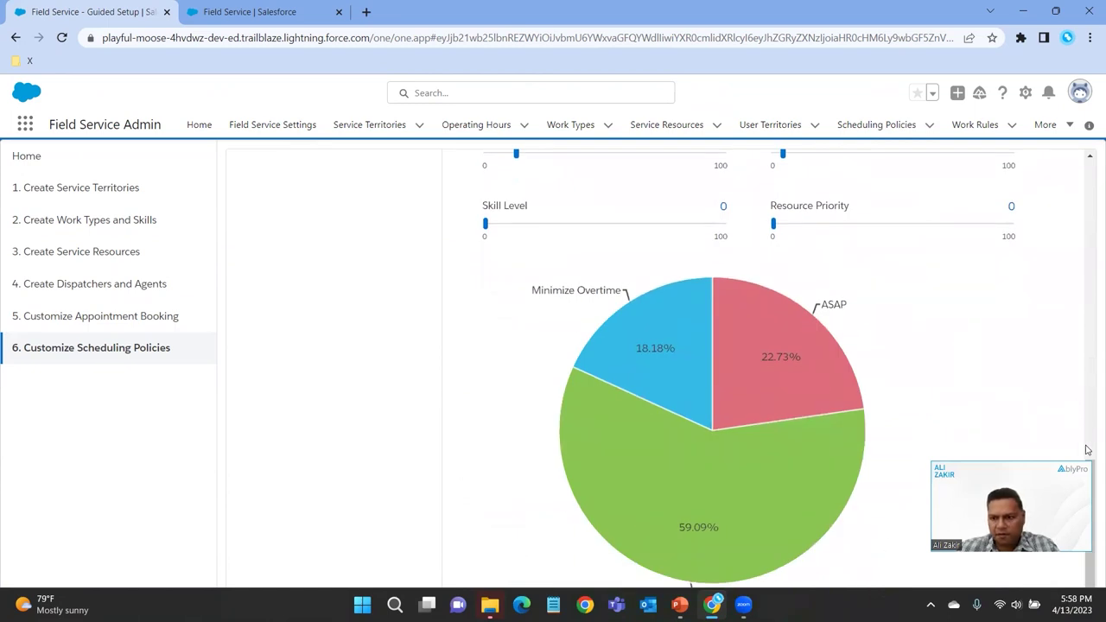
scroll(563, 367, "up", 8)
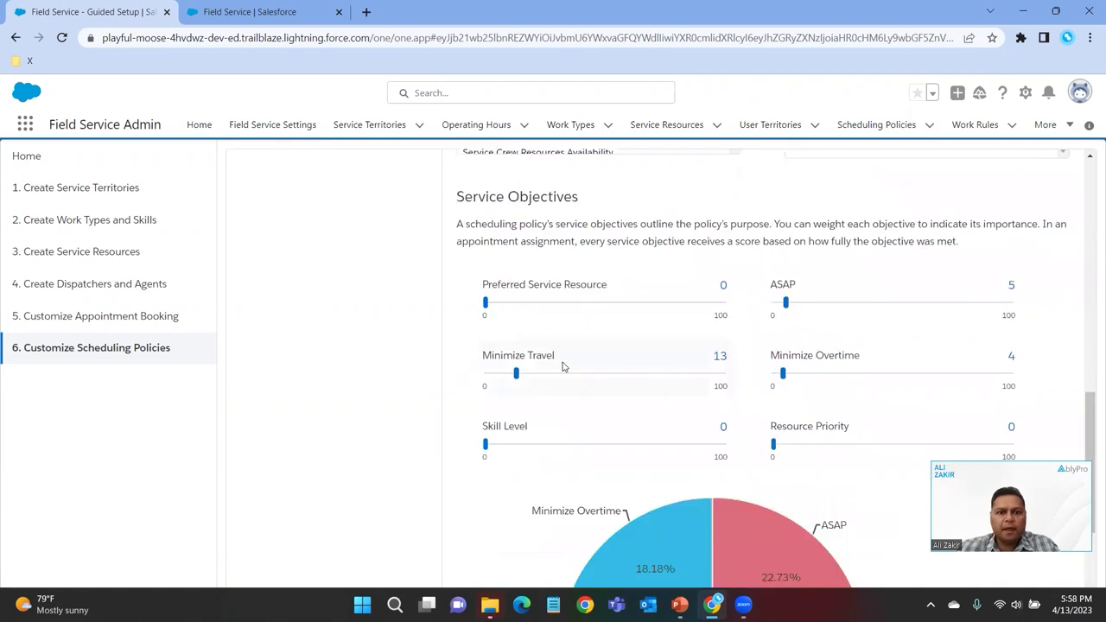
scroll(565, 366, "up", 3)
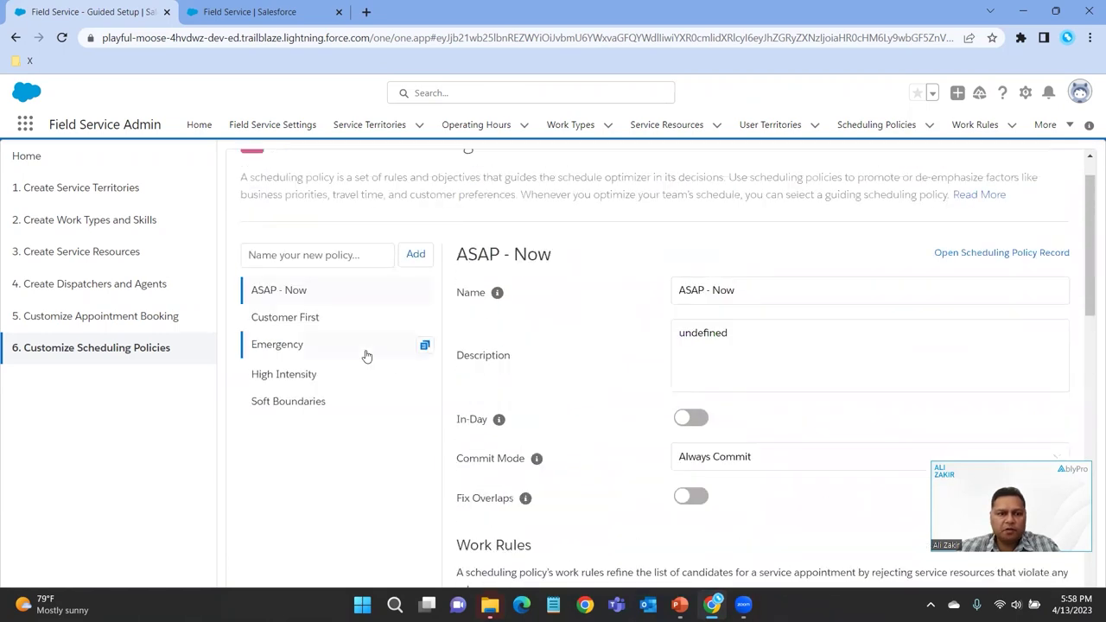
- Open Customer First and review its work rules, including Working Territories, and objective weights
left_click(314, 321)
scroll(558, 411, "down", 10)
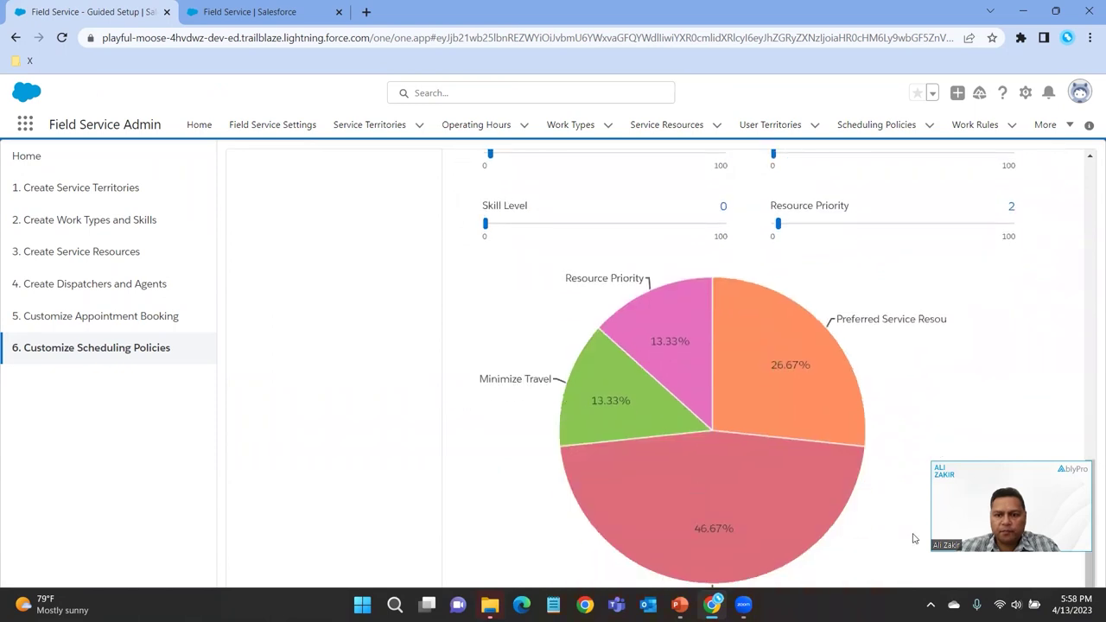
scroll(943, 402, "up", 5)
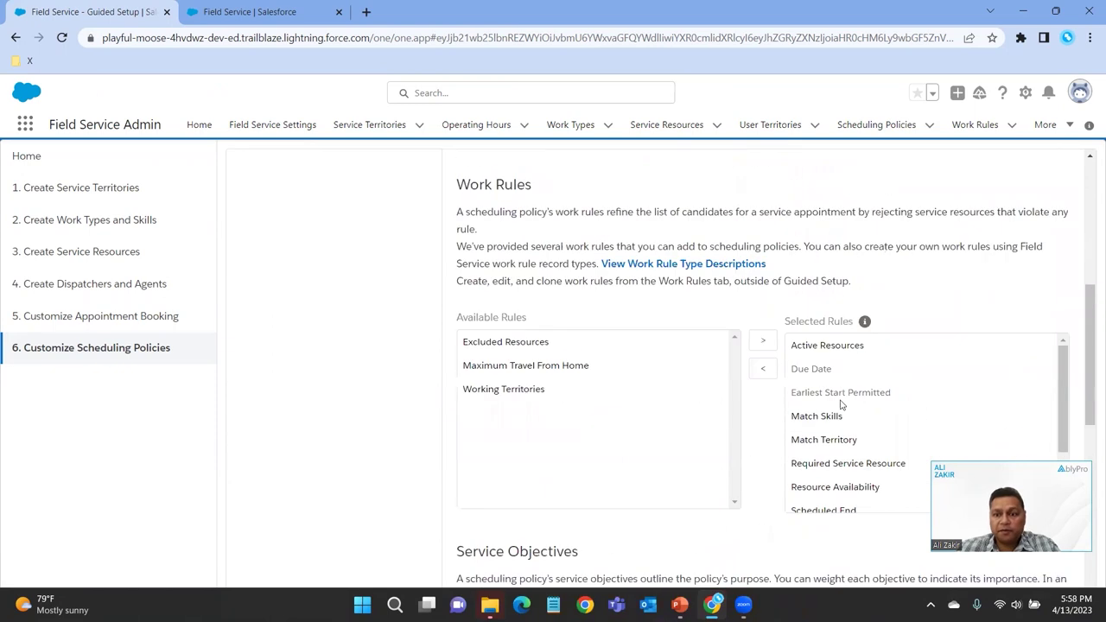
left_click(537, 390)
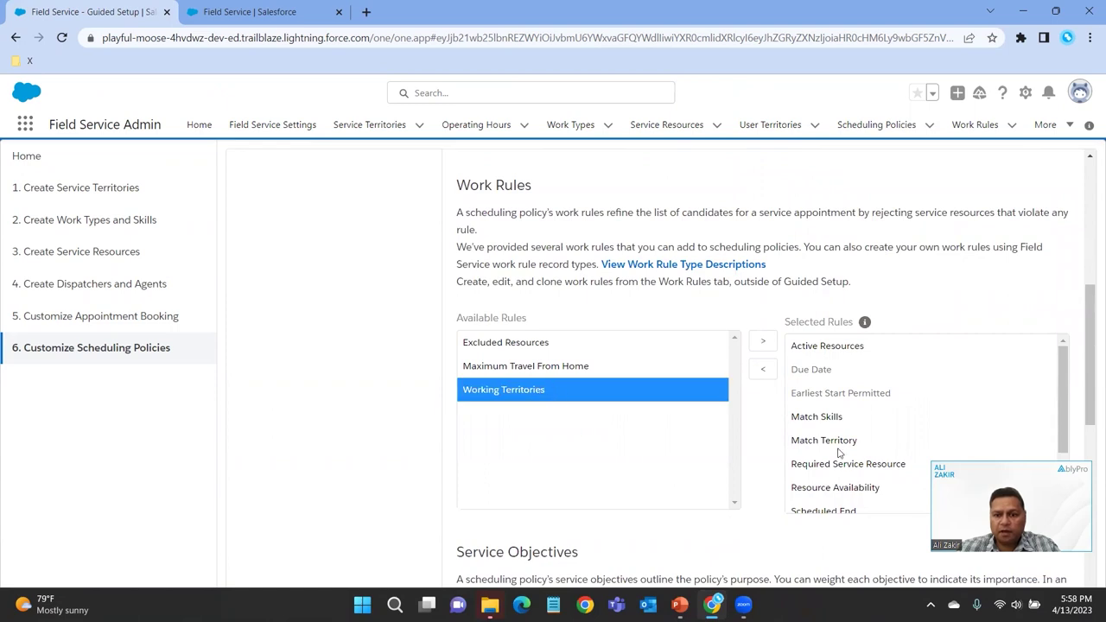
scroll(839, 452, "down", 2)
scroll(838, 452, "down", 10)
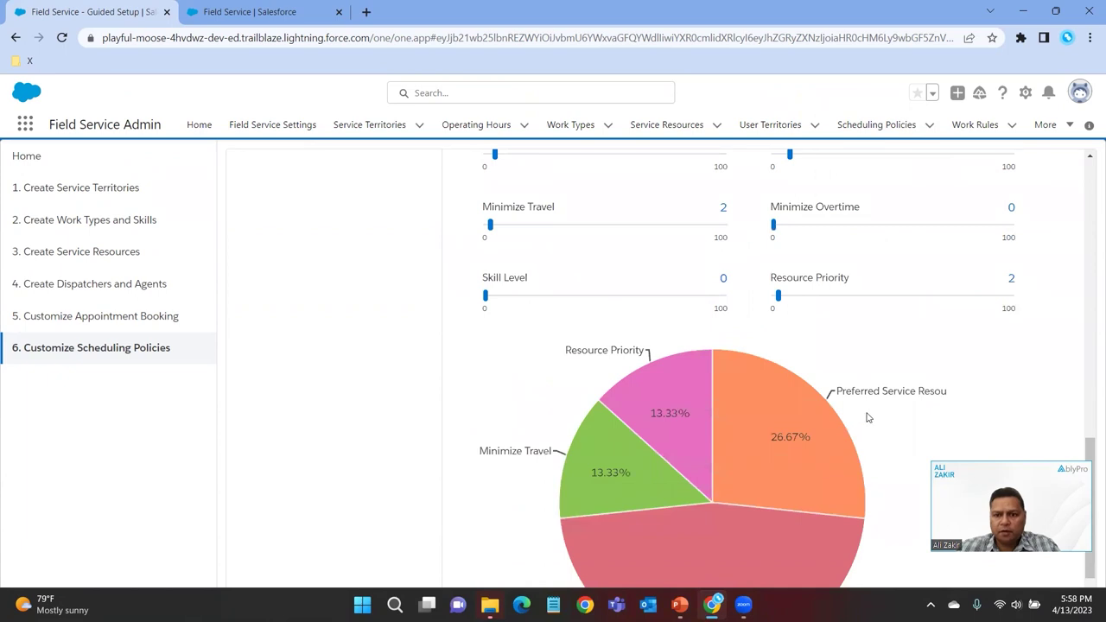
scroll(868, 420, "up", 2)
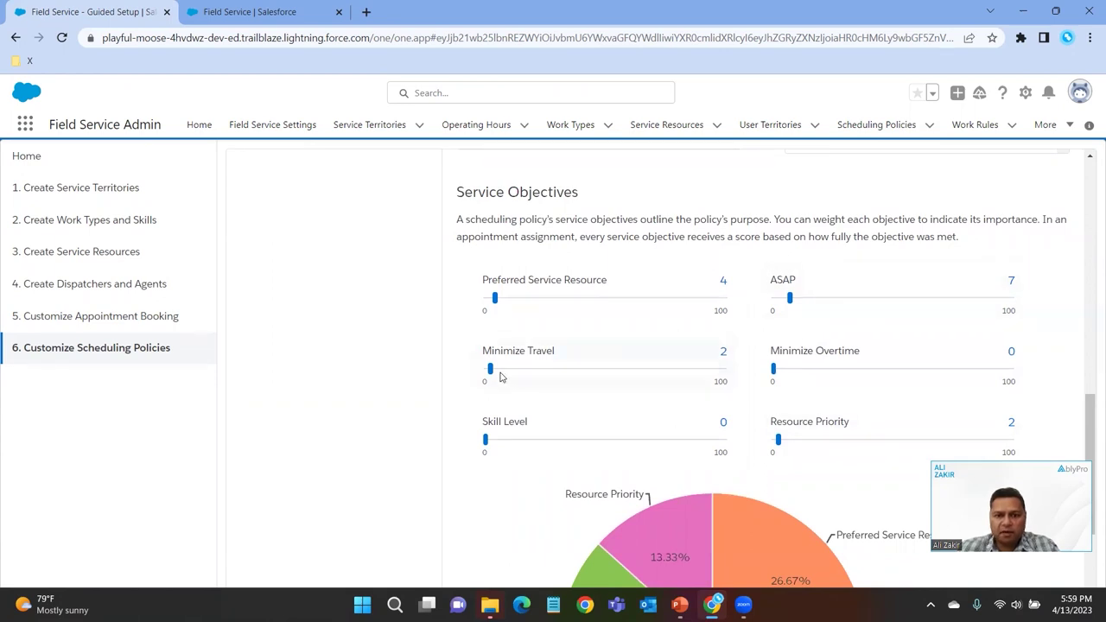
- Set Customer First's Minimize Travel weight to 7 and ASAP to 4 (41.18% travel, 23.53% ASAP)
left_click_drag(493, 373, 503, 372)
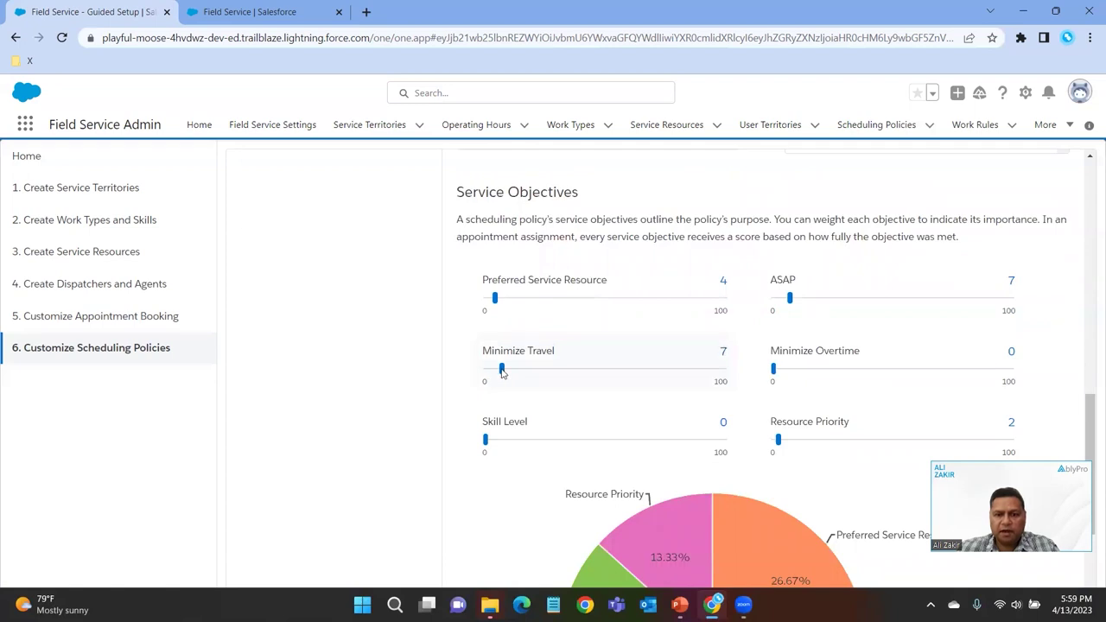
left_click_drag(790, 305, 783, 306)
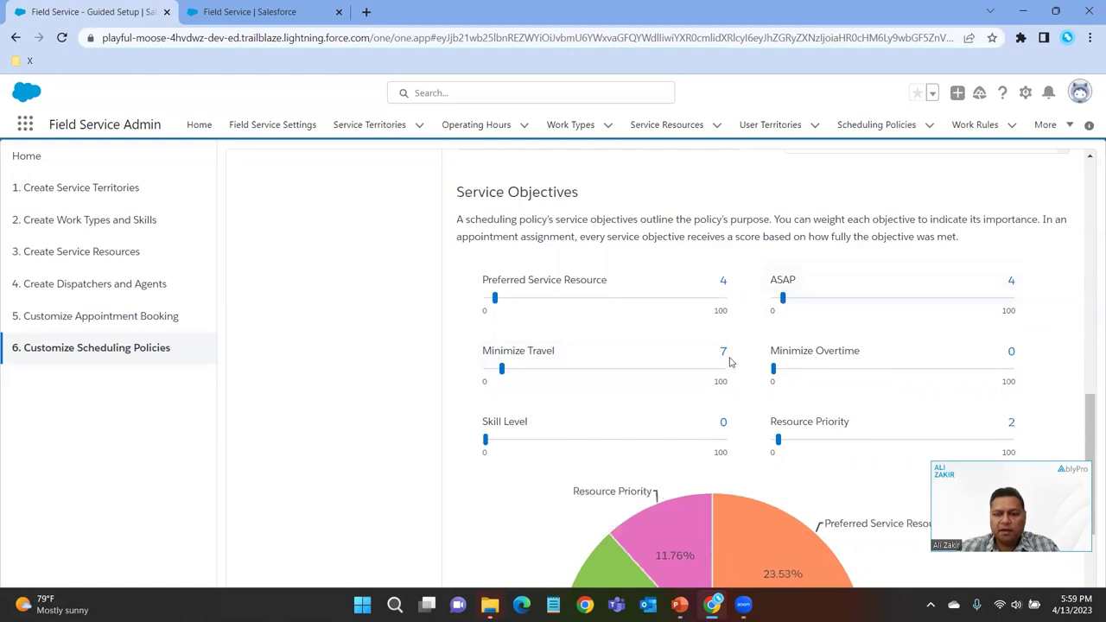
scroll(731, 360, "down", 3)
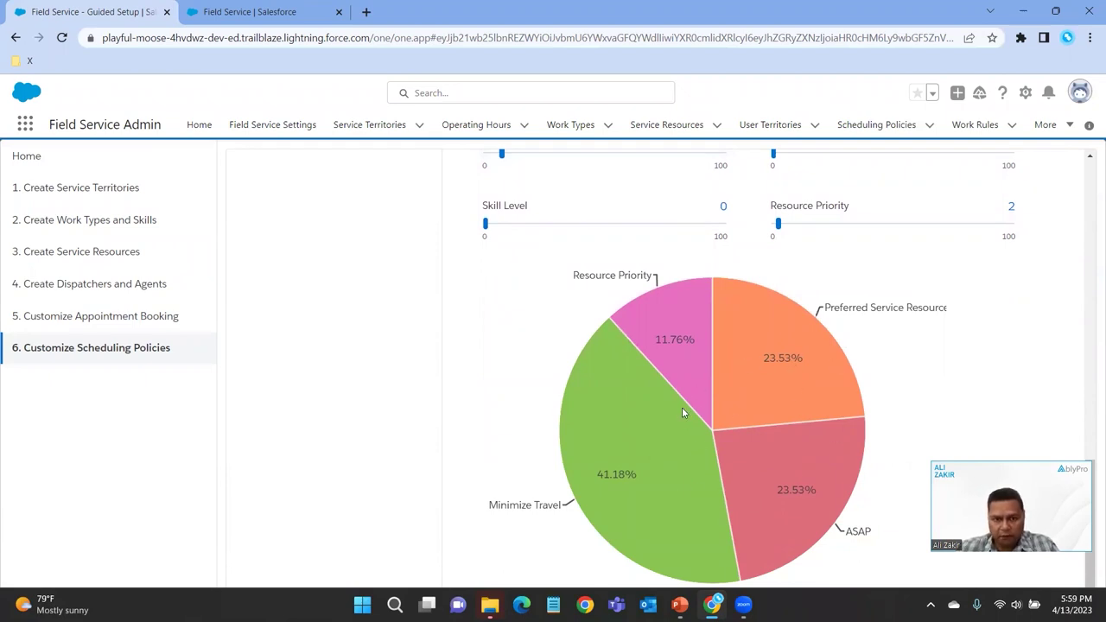
scroll(503, 388, "up", 3)
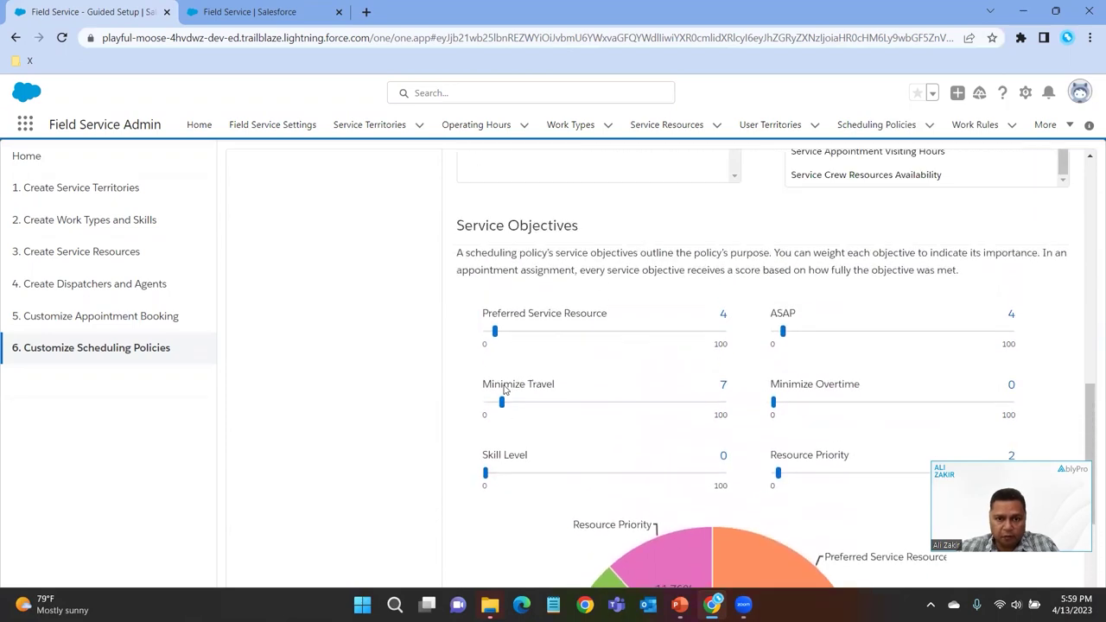
scroll(505, 390, "up", 1)
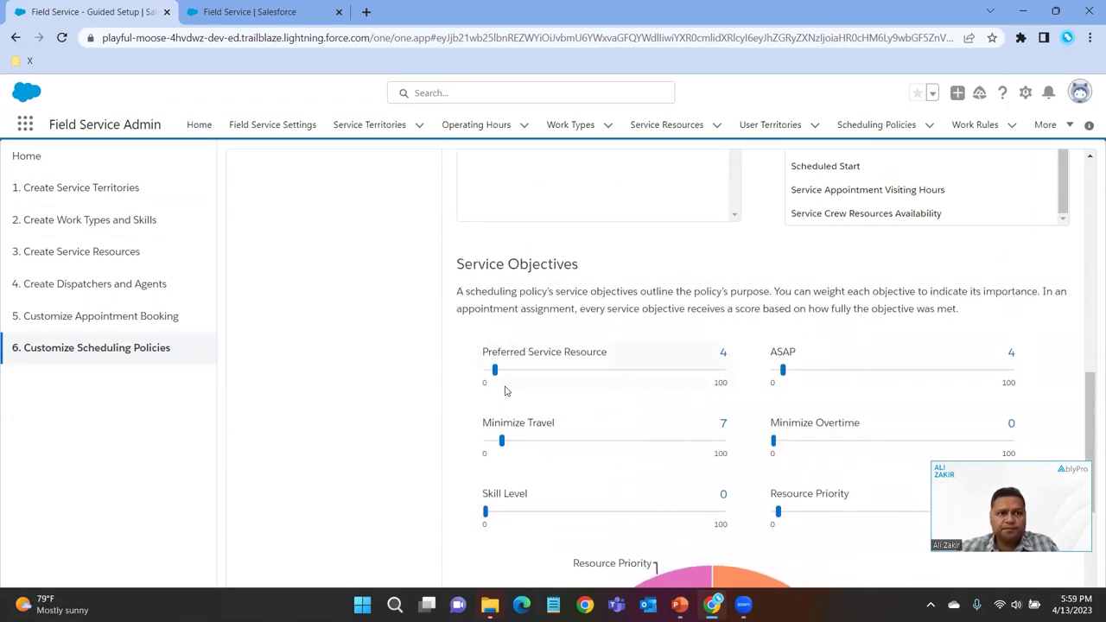
scroll(506, 390, "up", 4)
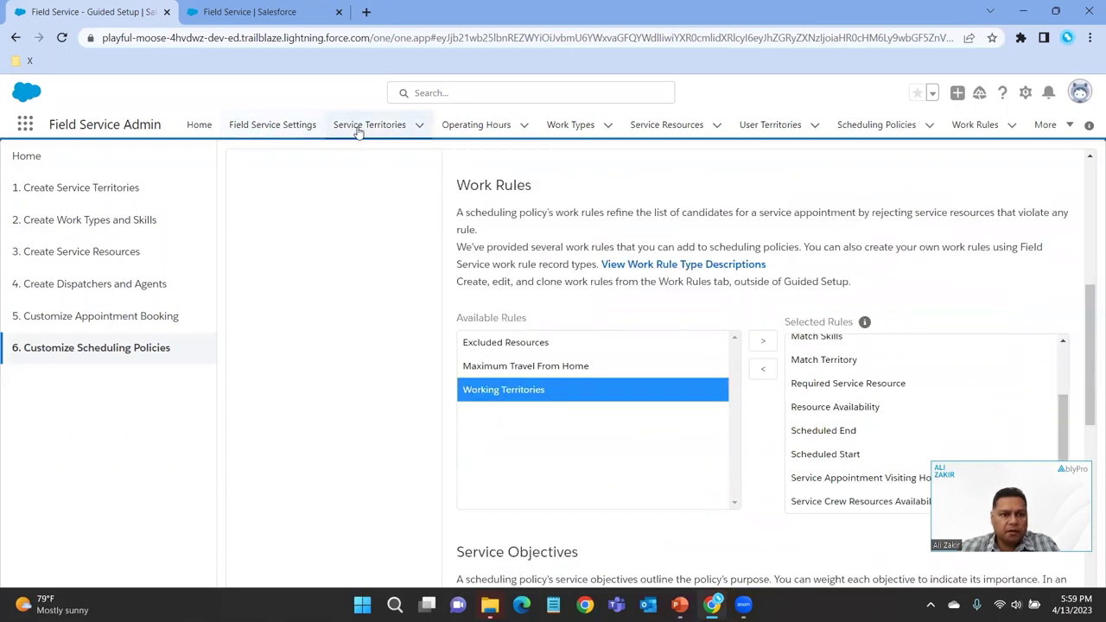
- Go to Field Service Settings > Global Actions > Appointment Booking
left_click(283, 128)
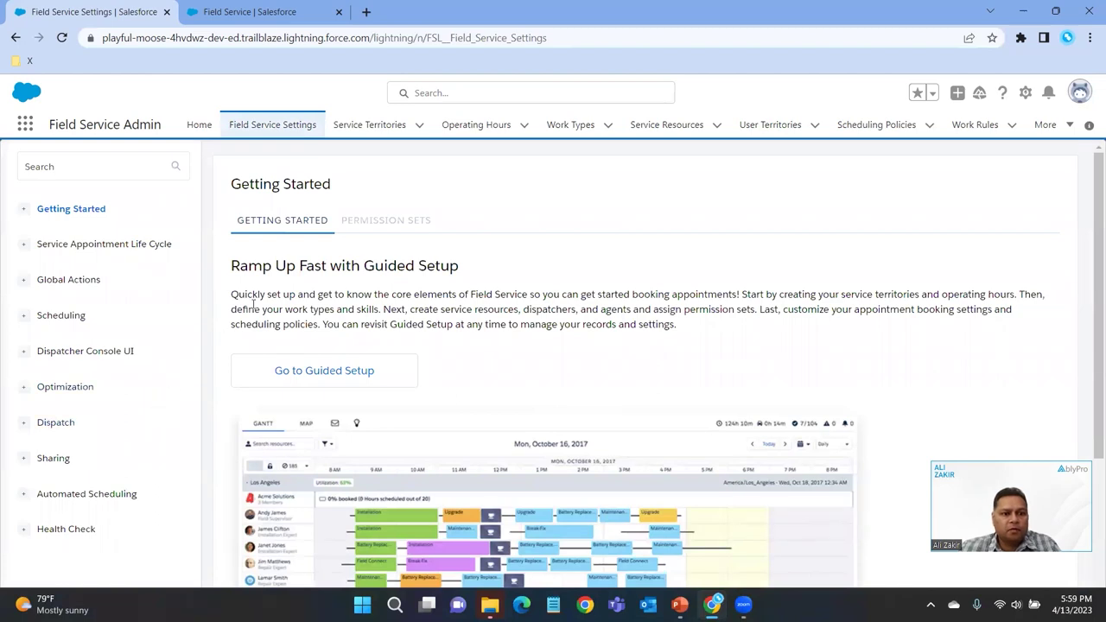
left_click(97, 286)
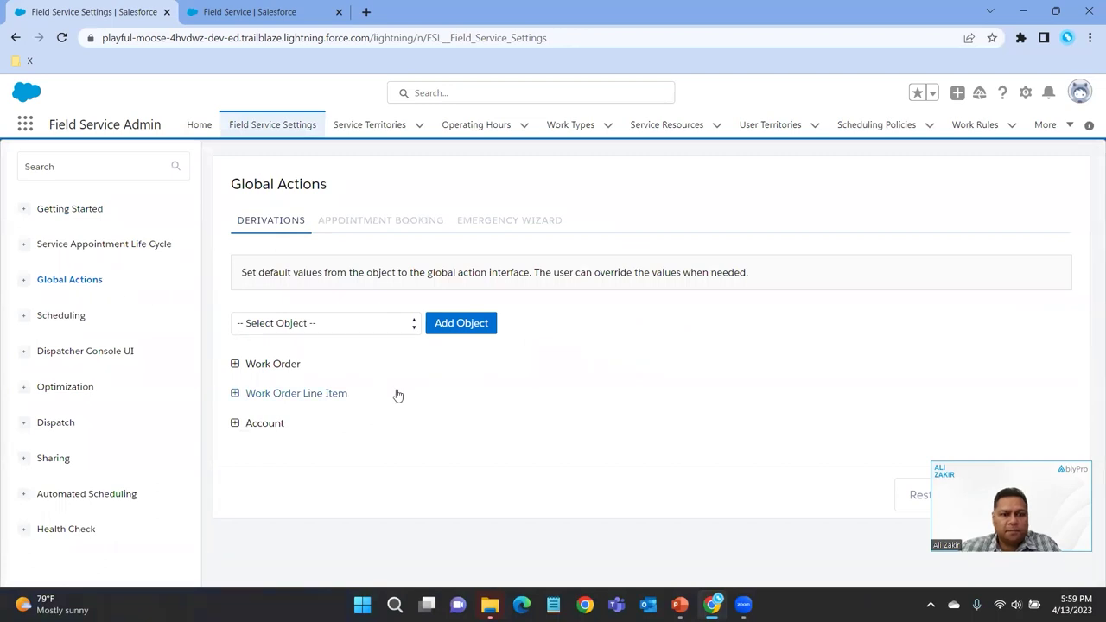
left_click(383, 223)
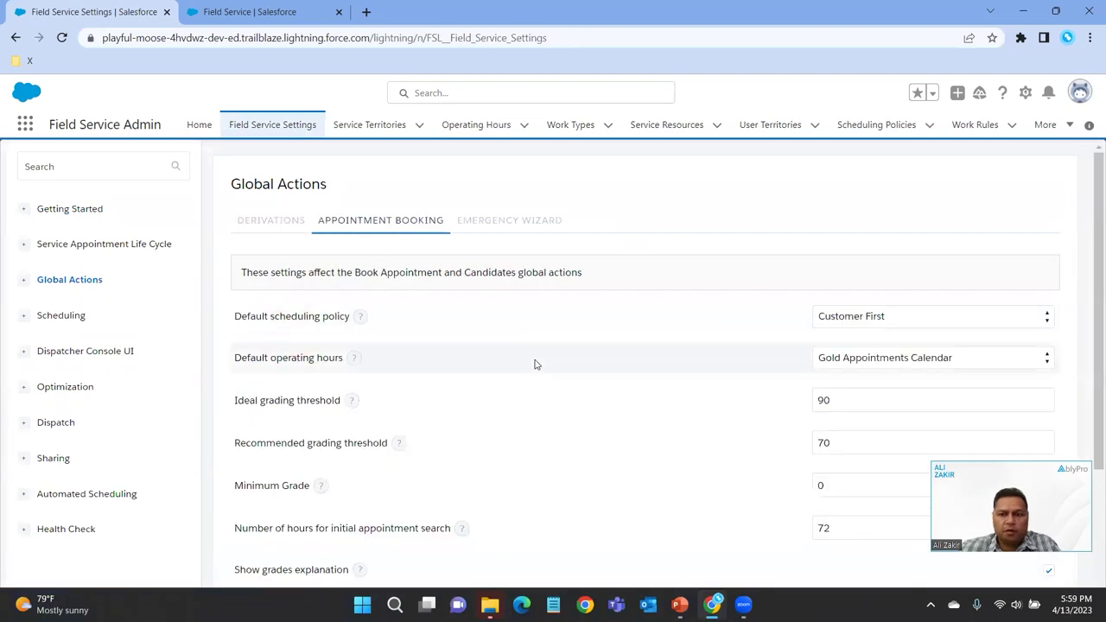
scroll(534, 386, "down", 1)
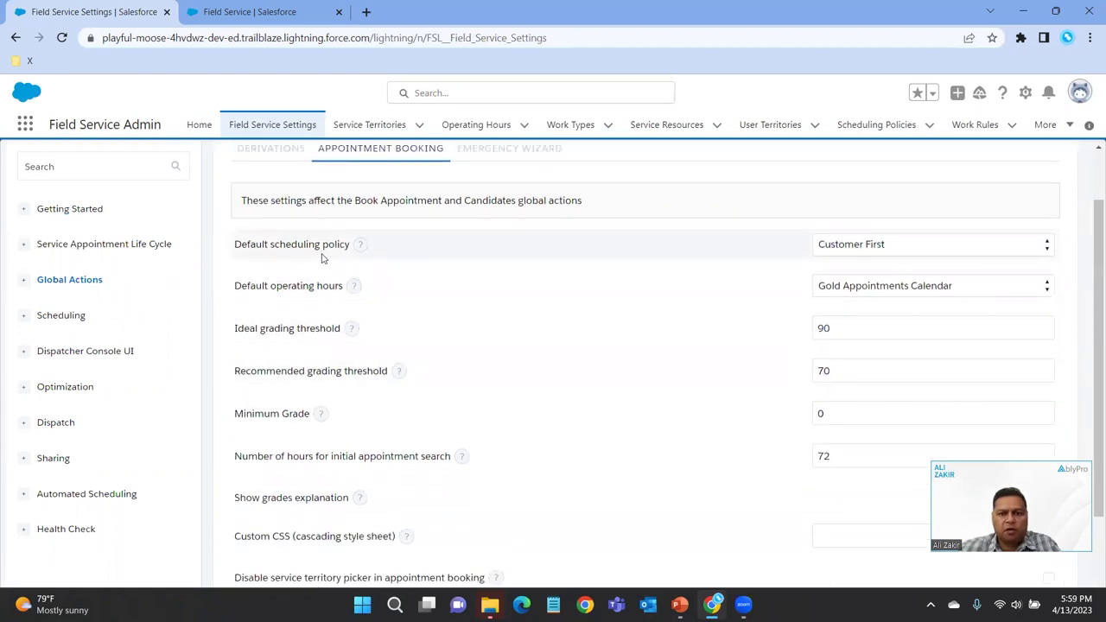
- Switch the default scheduling policy to ASAP - Now, then back to Customer First
left_click(898, 251)
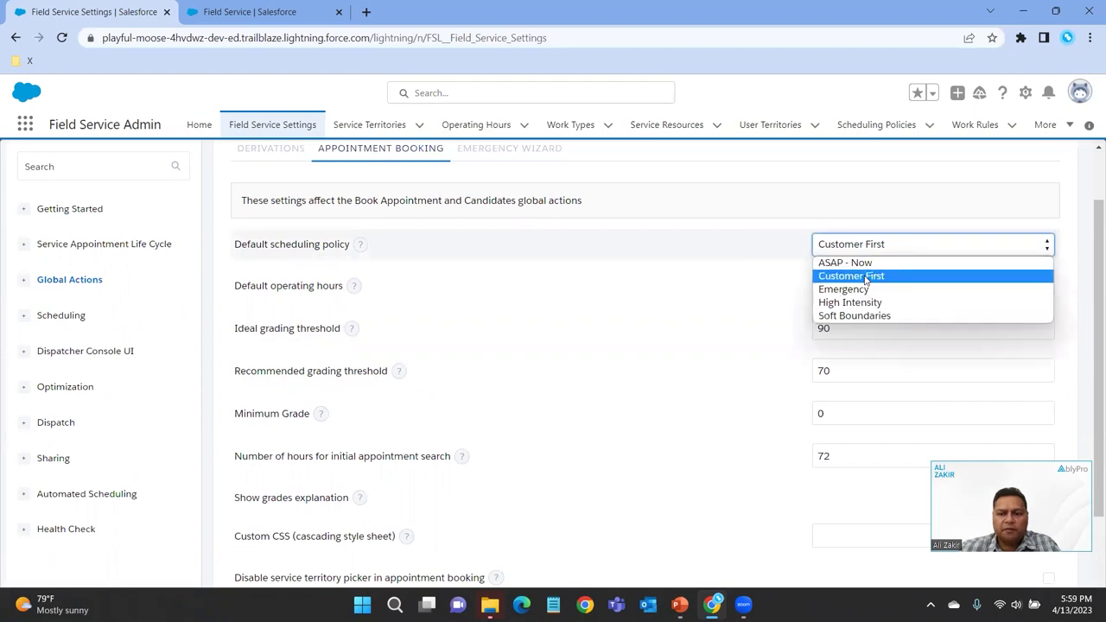
left_click(867, 267)
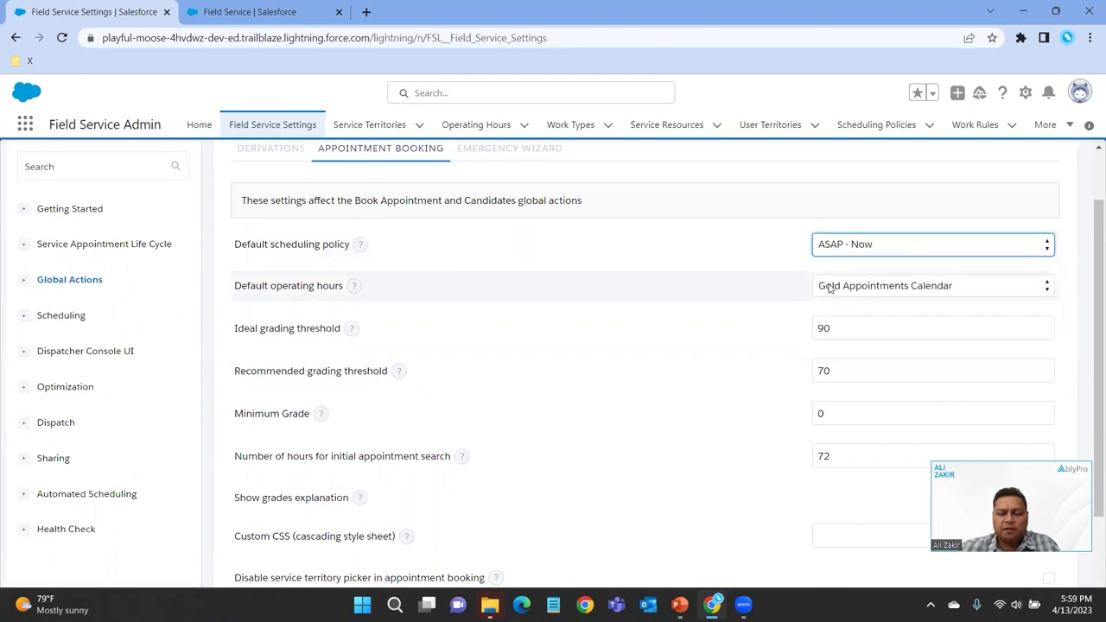
scroll(787, 308, "down", 2)
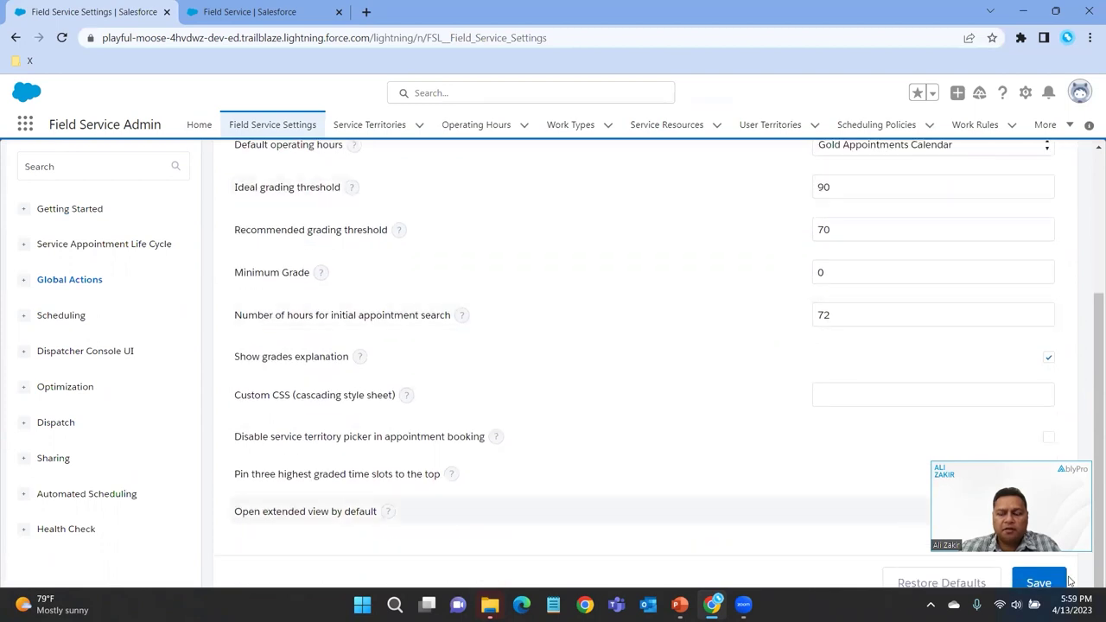
scroll(878, 341, "up", 3)
left_click(882, 318)
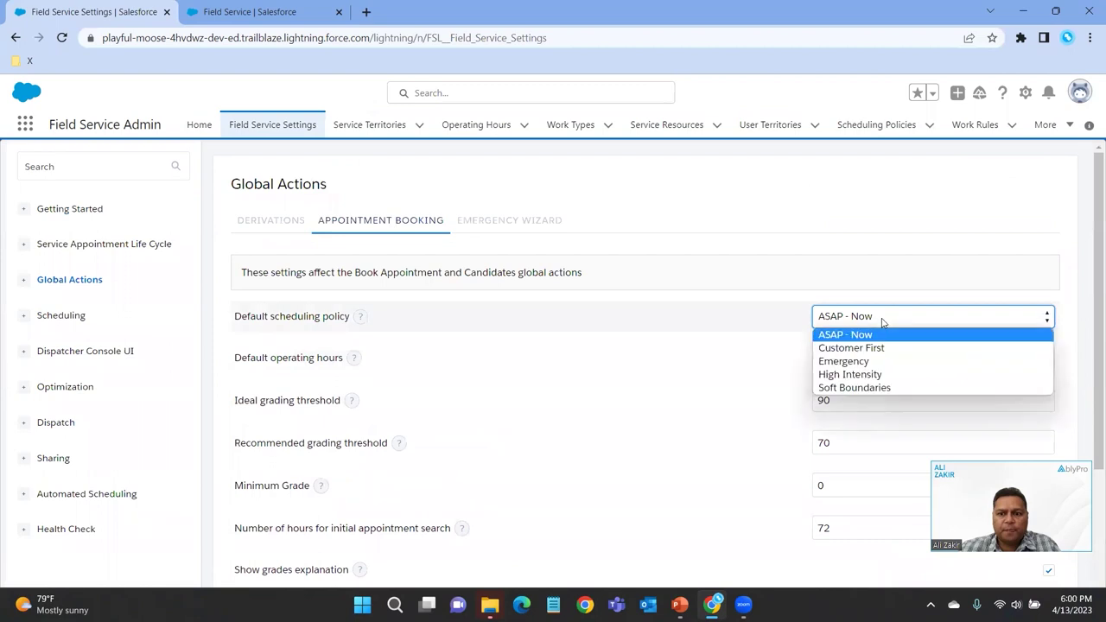
left_click(877, 348)
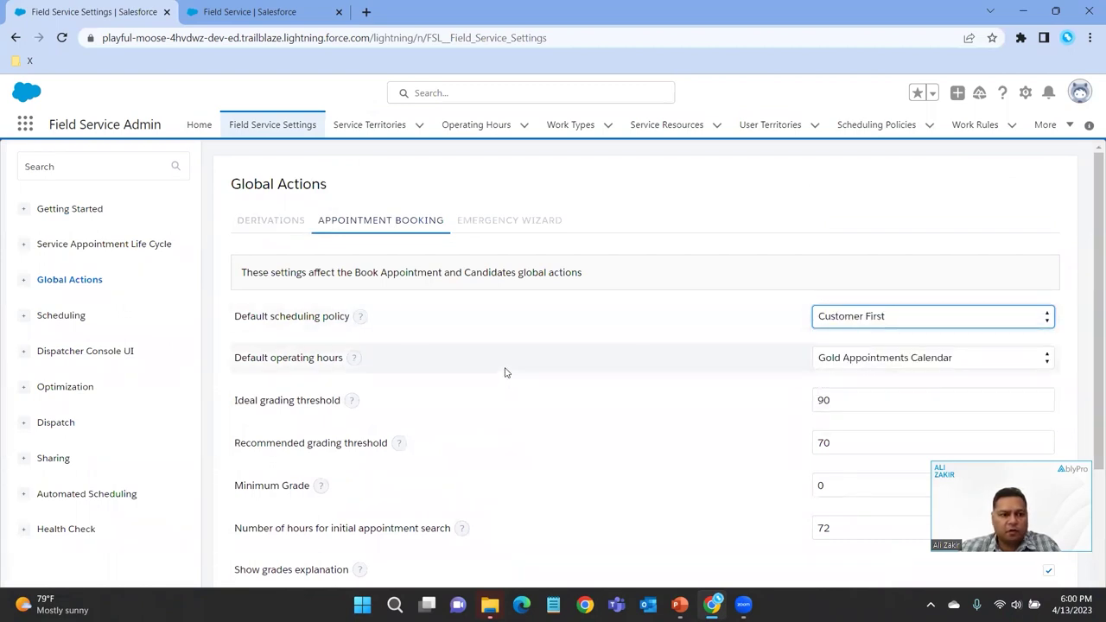
- Open Dispatcher Console UI settings and check the default scheduling policy, leaving Customer First
left_click(88, 363)
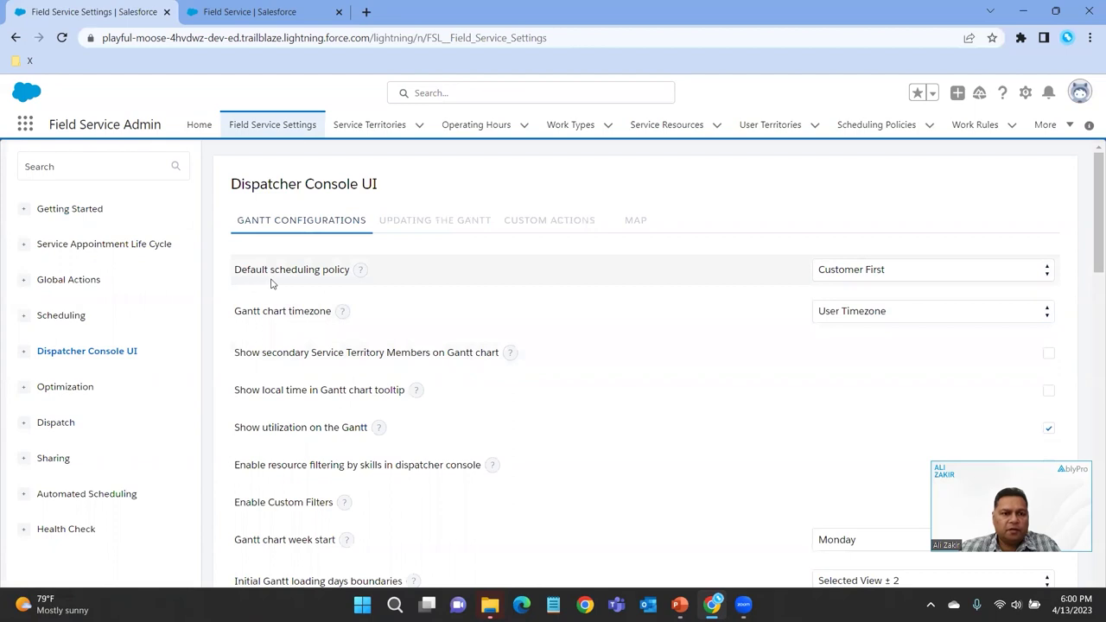
left_click(890, 270)
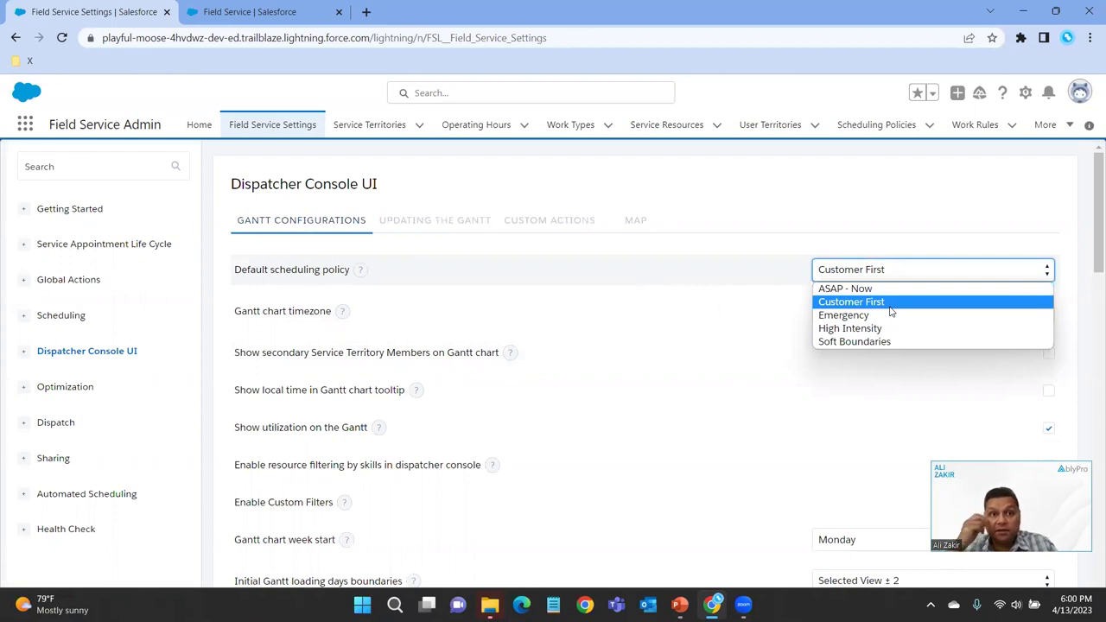
left_click(793, 346)
scroll(790, 352, "down", 4)
scroll(780, 465, "up", 3)
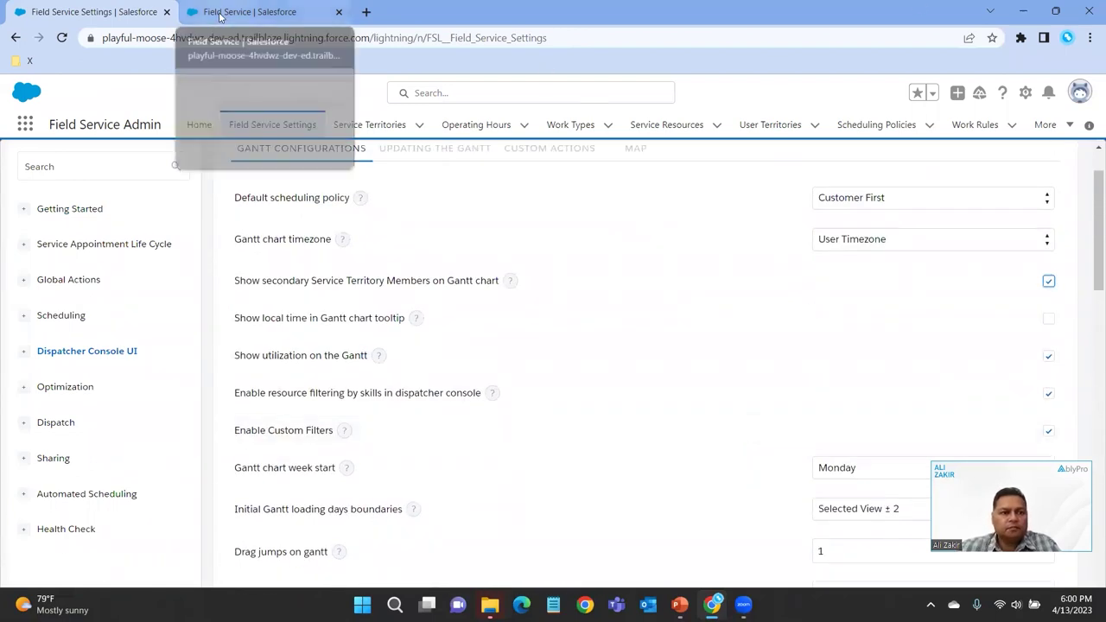
scroll(696, 404, "down", 10)
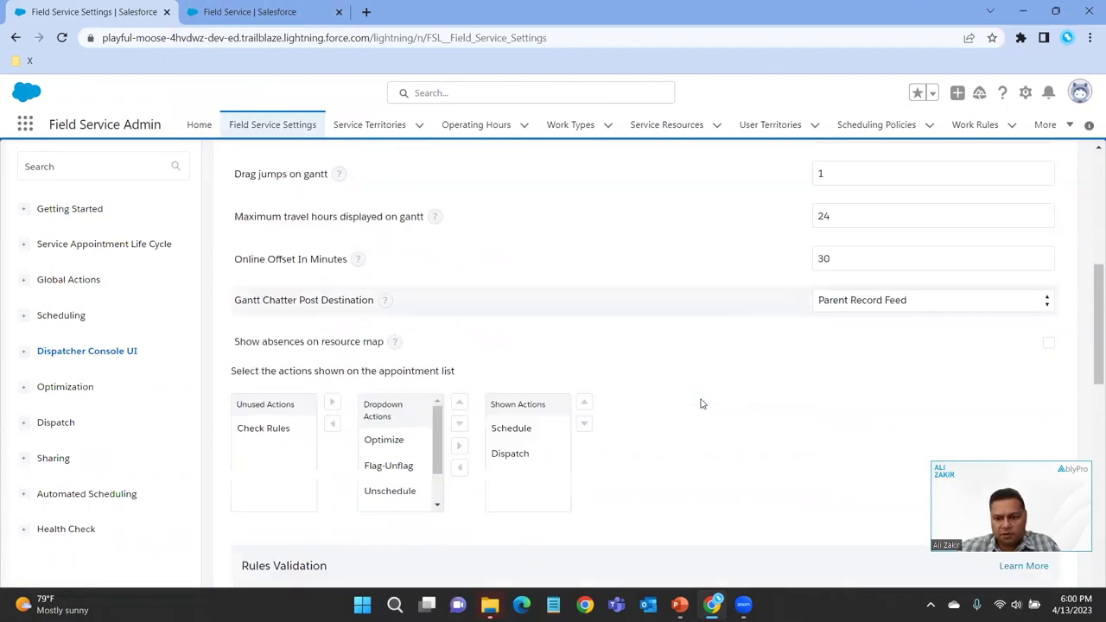
scroll(689, 402, "down", 5)
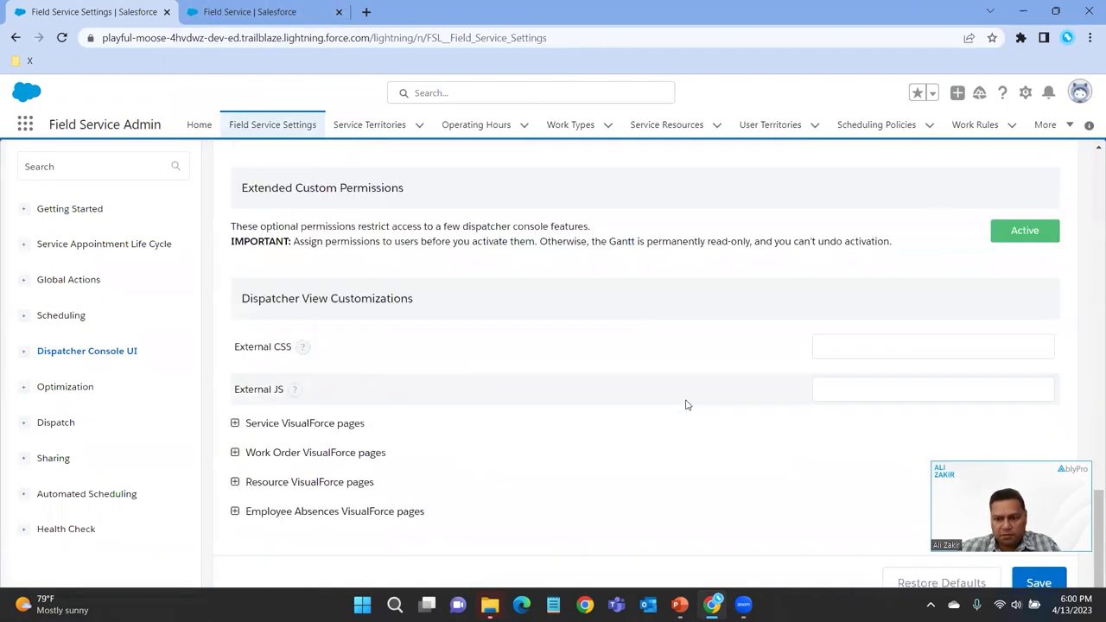
scroll(687, 403, "up", 7)
scroll(664, 366, "up", 9)
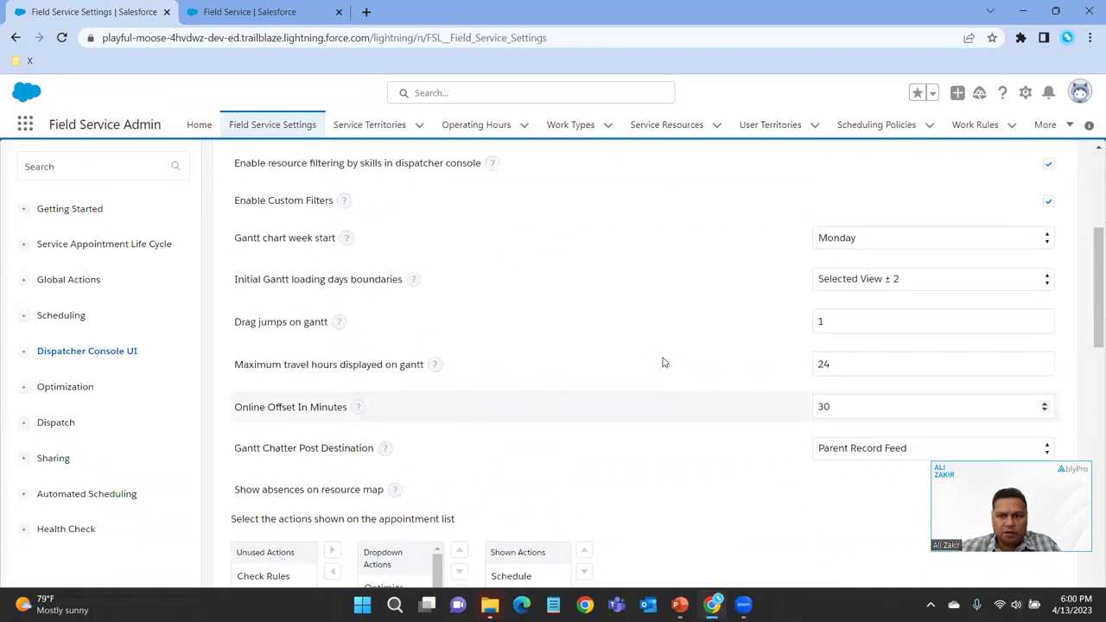
- Make ASAP - Now the Dispatcher Console UI default policy, save, and return to the console
left_click(826, 273)
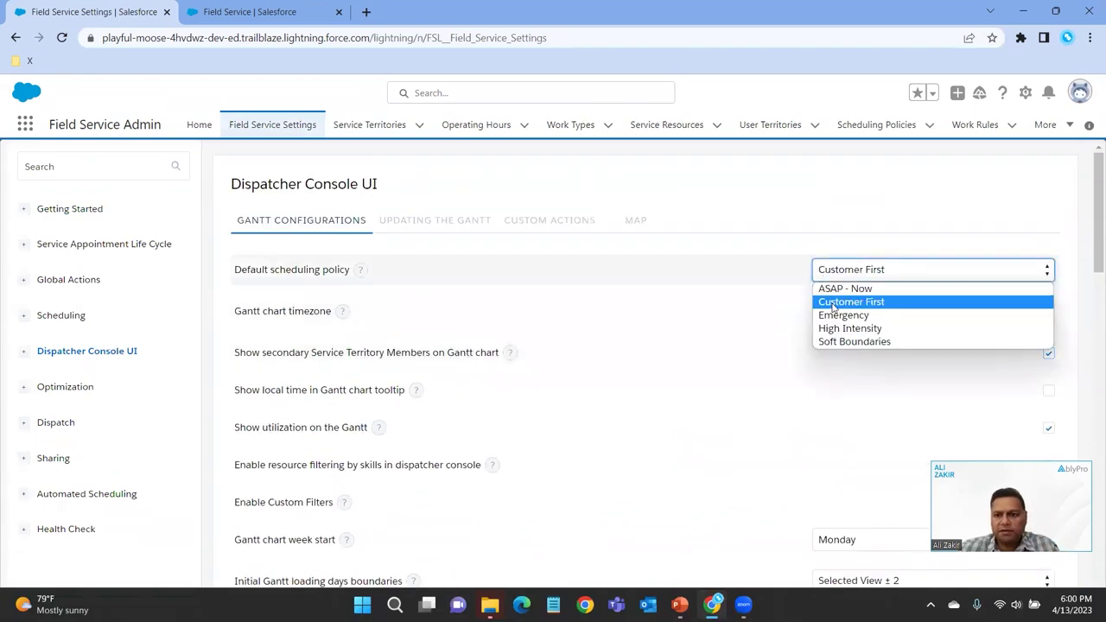
left_click(851, 291)
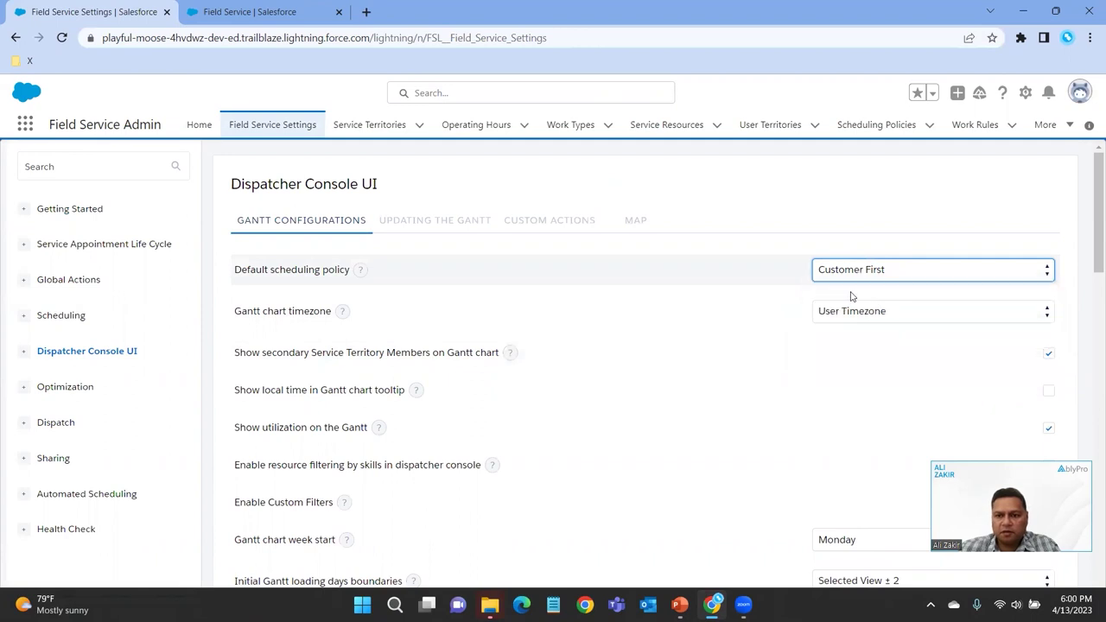
scroll(790, 354, "down", 8)
scroll(789, 371, "down", 10)
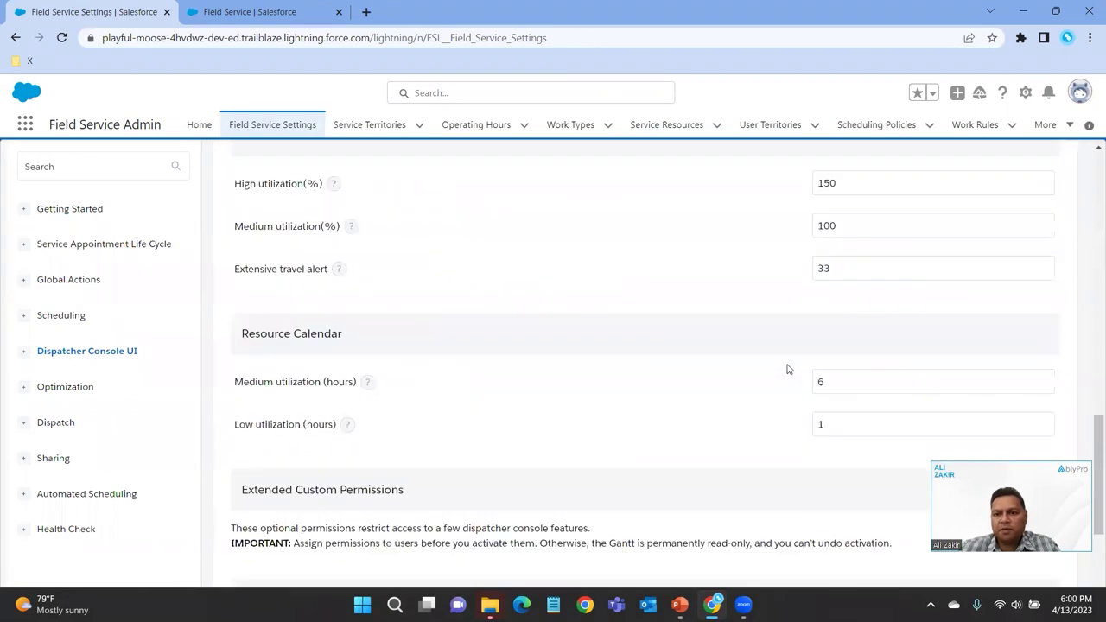
left_click(1058, 592)
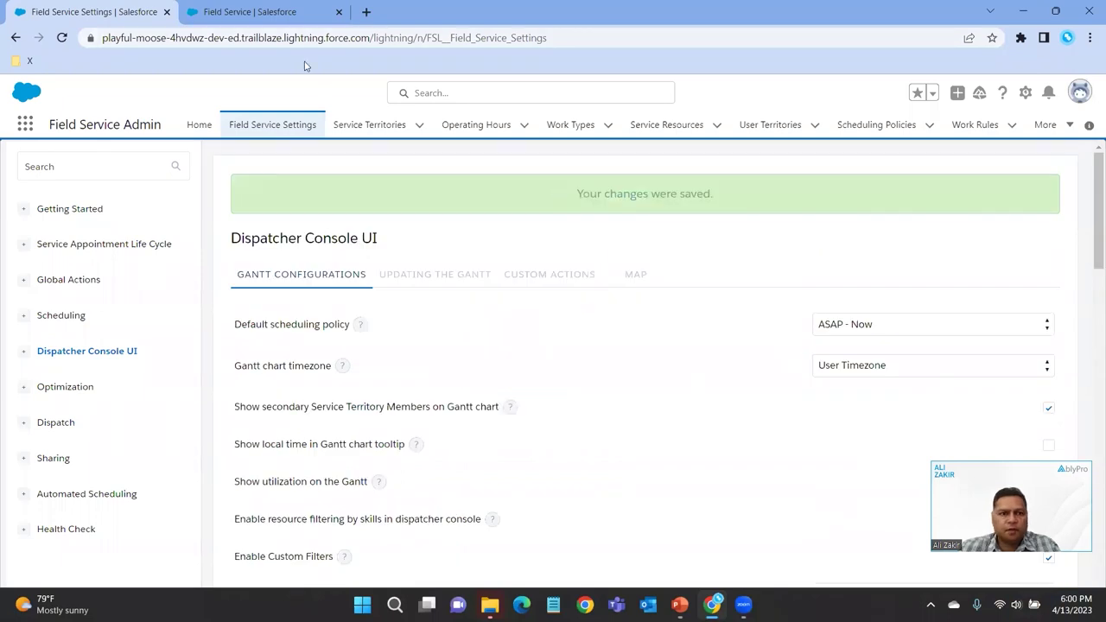
left_click(259, 12)
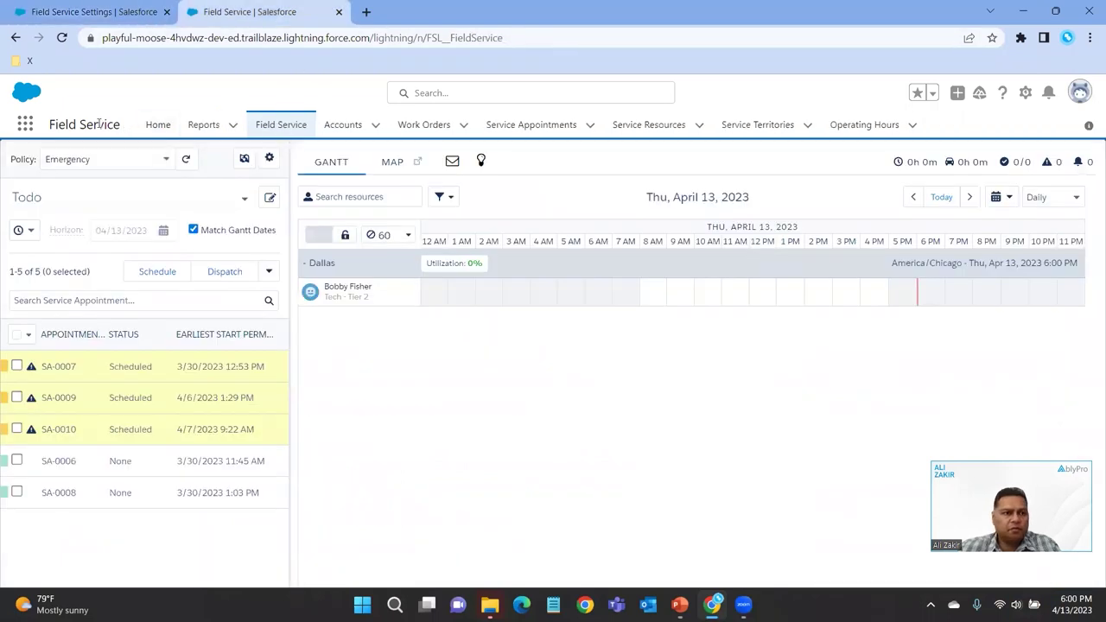
- Return to the Field Service console tab and reload the page to apply the new settings
left_click(26, 125)
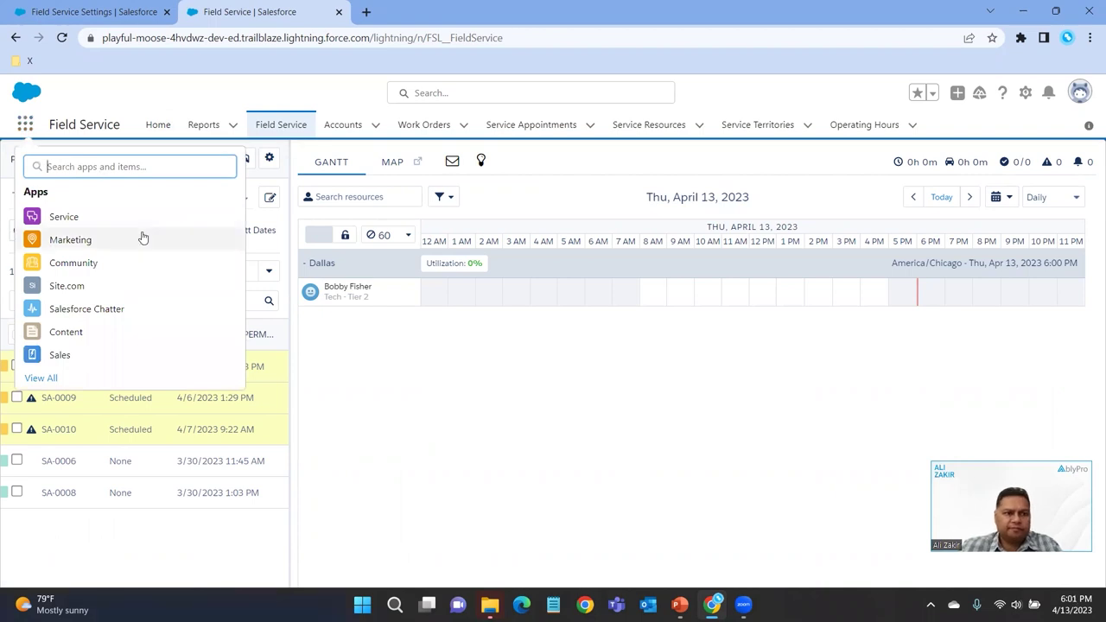
left_click(260, 131)
left_click(260, 135)
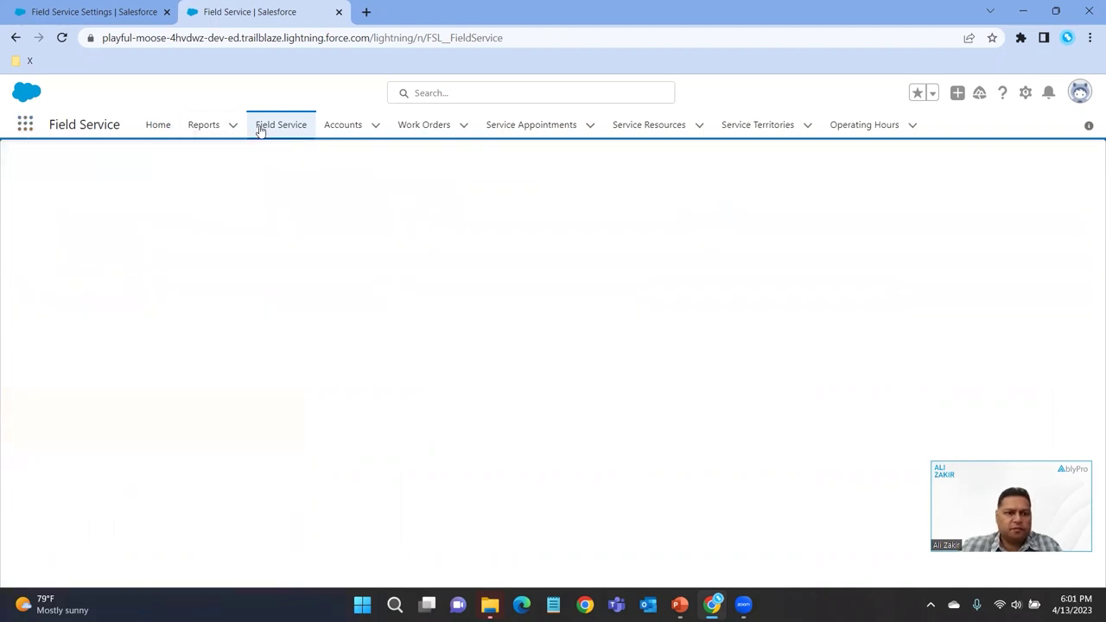
left_click(62, 38)
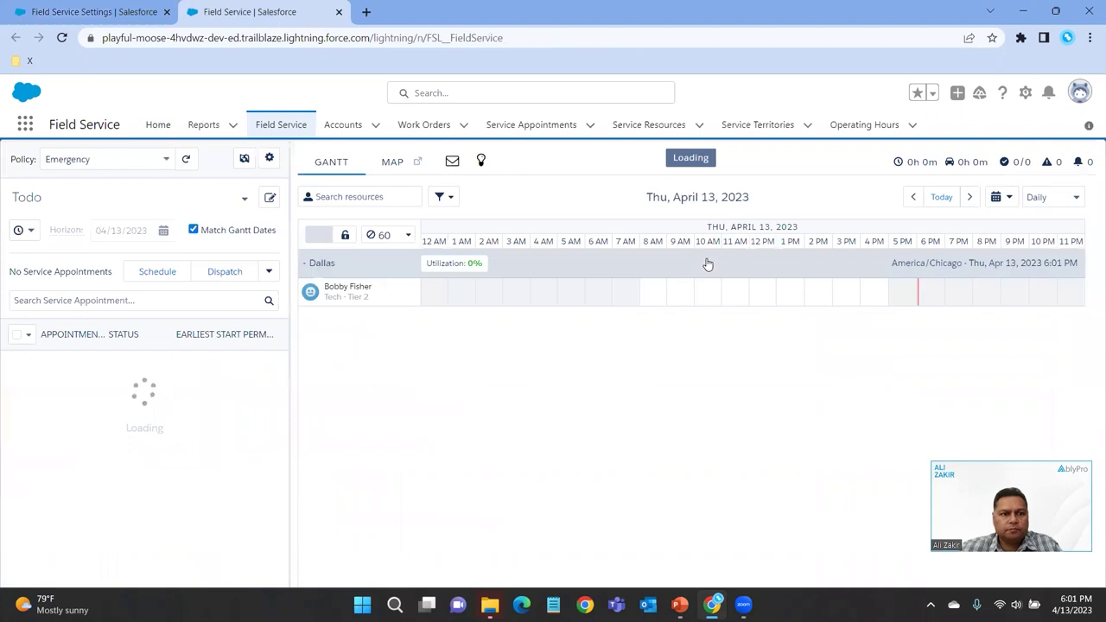
- Switch the dispatcher console's policy to ASAP - Now
left_click(166, 160)
left_click(137, 177)
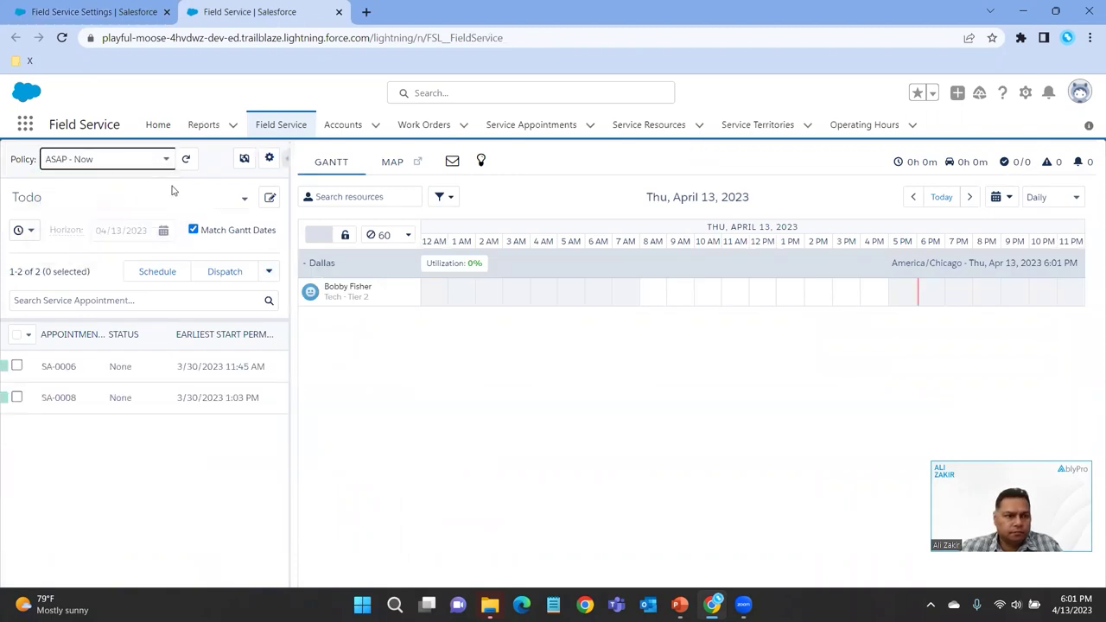
left_click(123, 166)
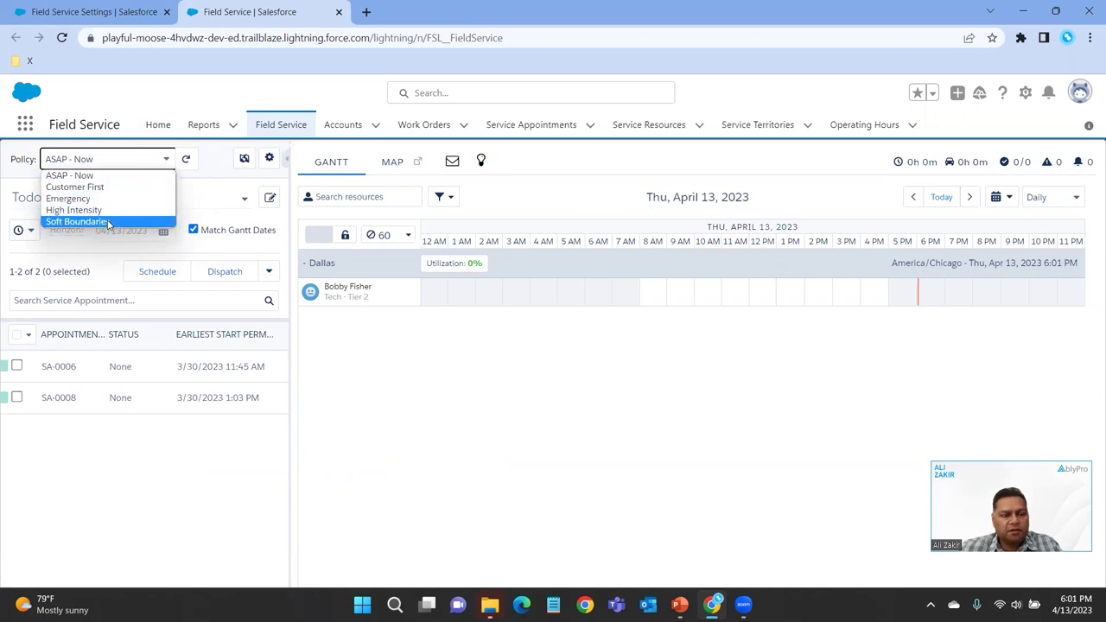
left_click(97, 177)
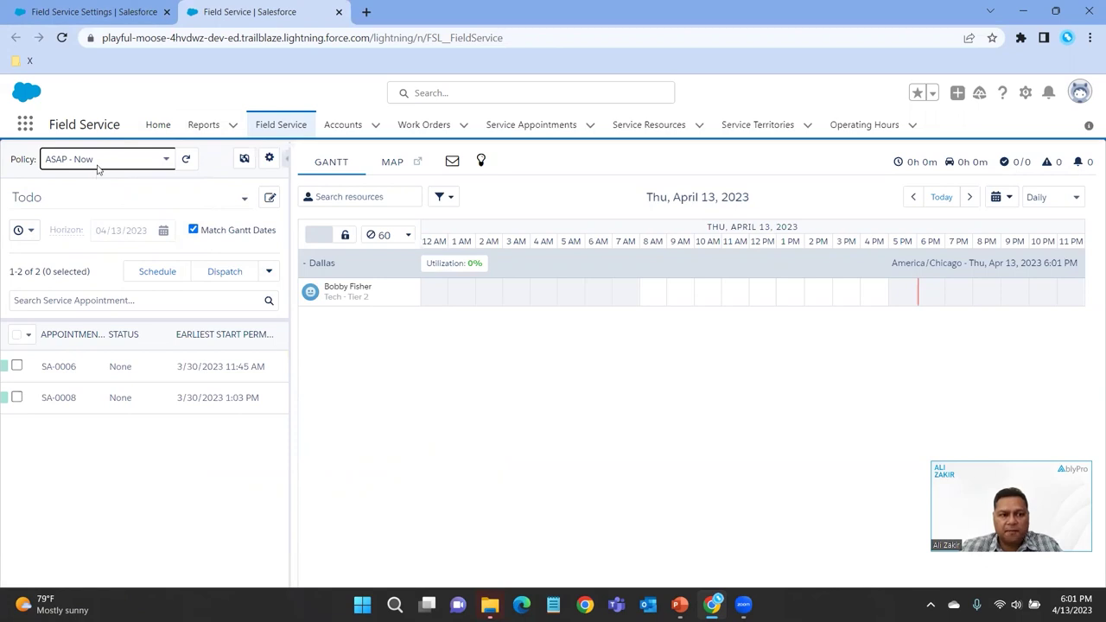
- Switch the console policy to Customer First, then High Intensity, and move to the slide show
left_click(99, 163)
left_click(96, 187)
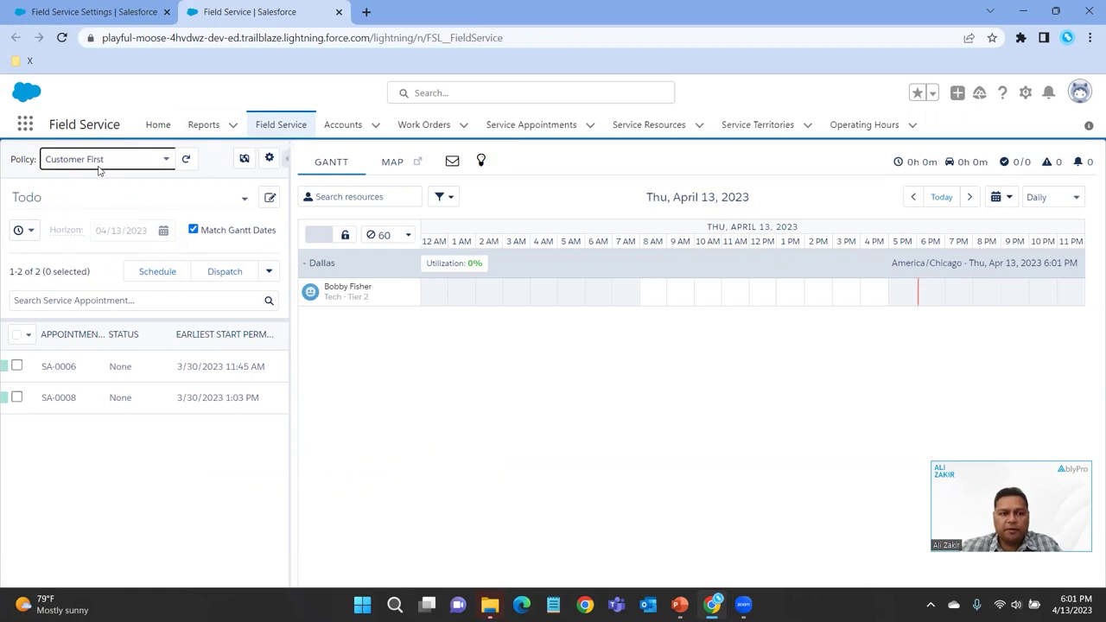
left_click(90, 166)
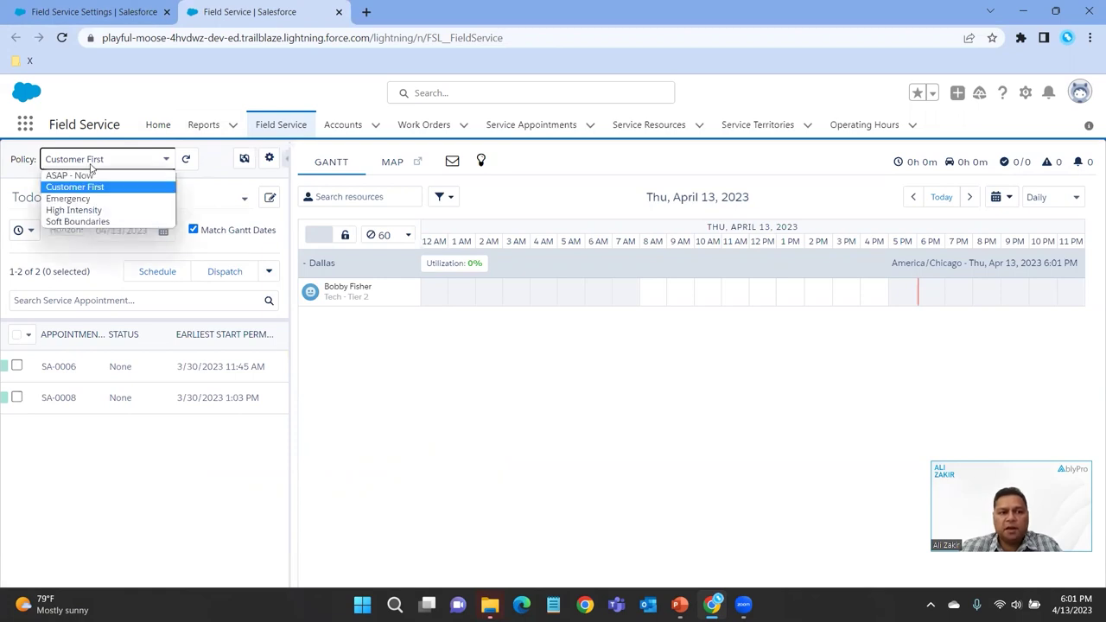
left_click(90, 211)
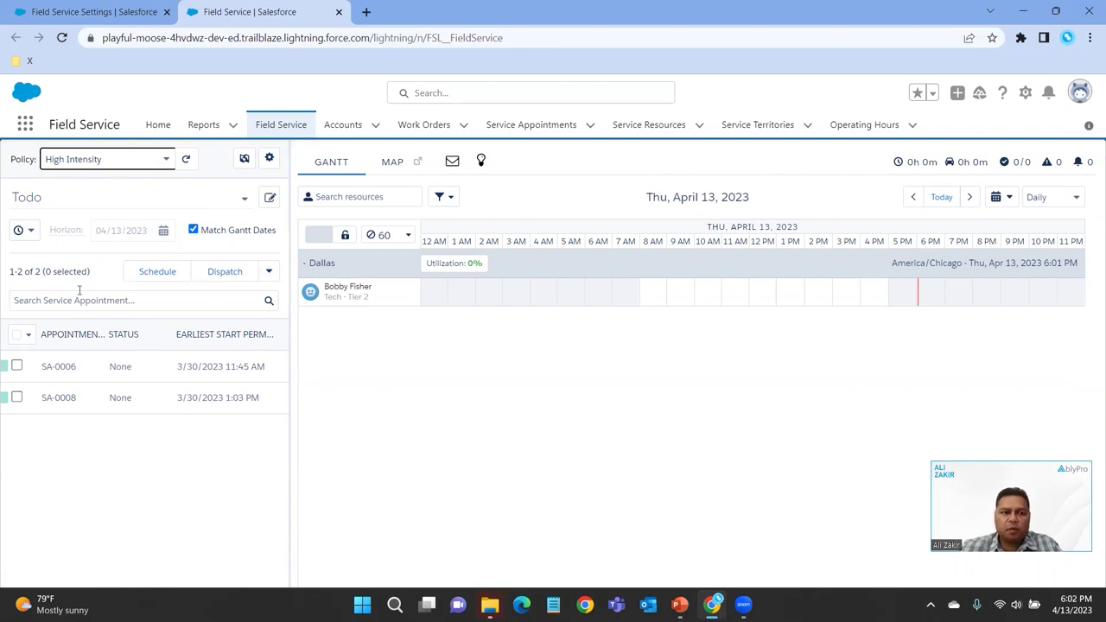
left_click(65, 166)
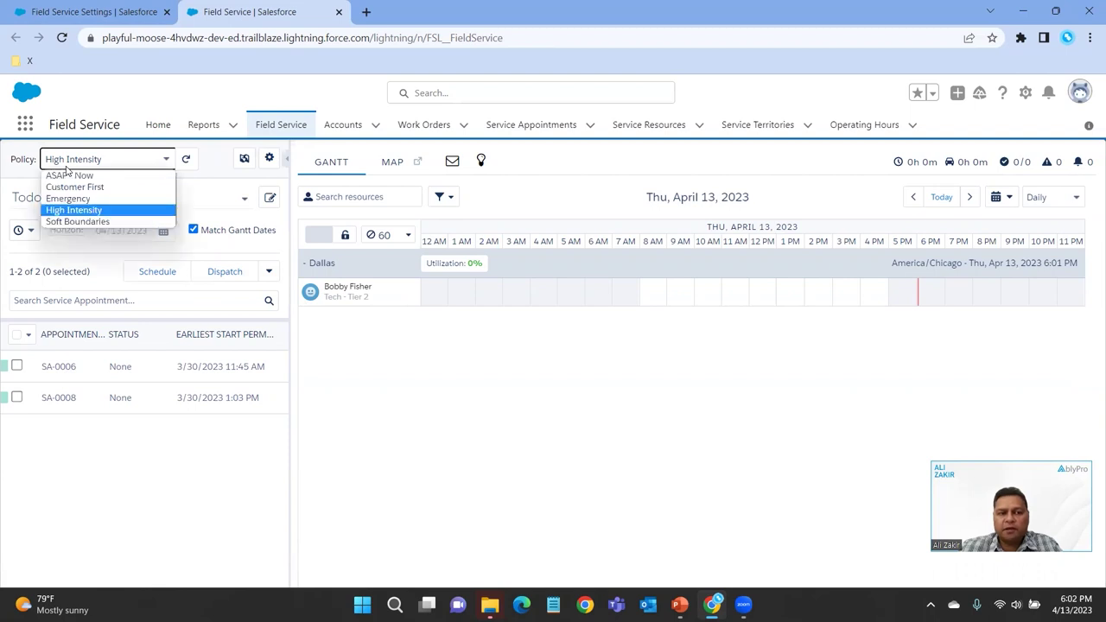
left_click(65, 167)
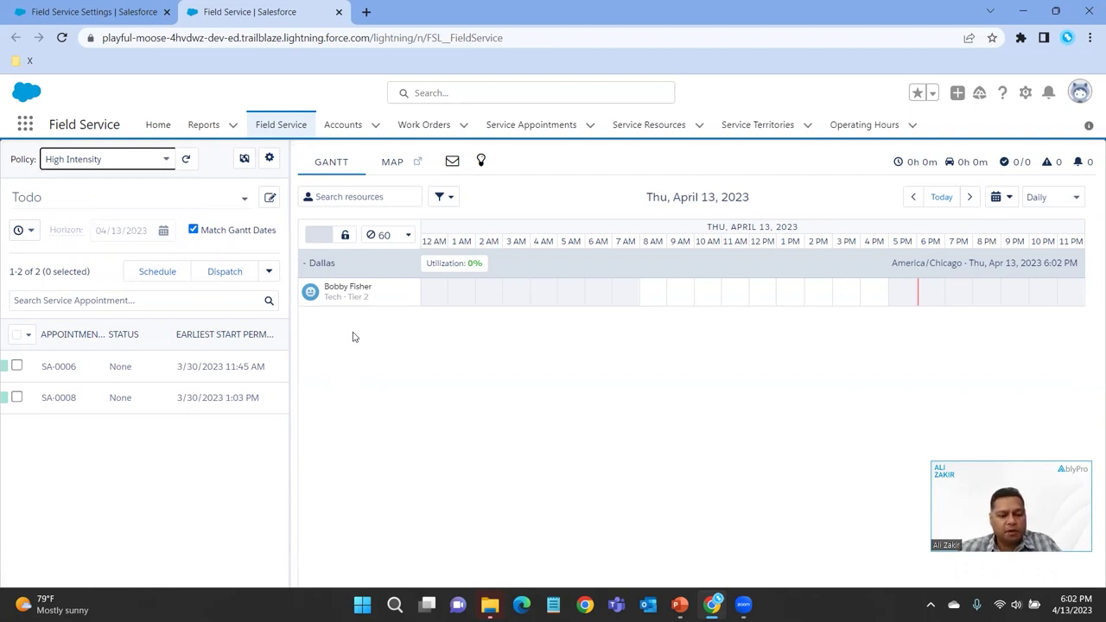
key("alt+Tab")
key("alt+Tab")
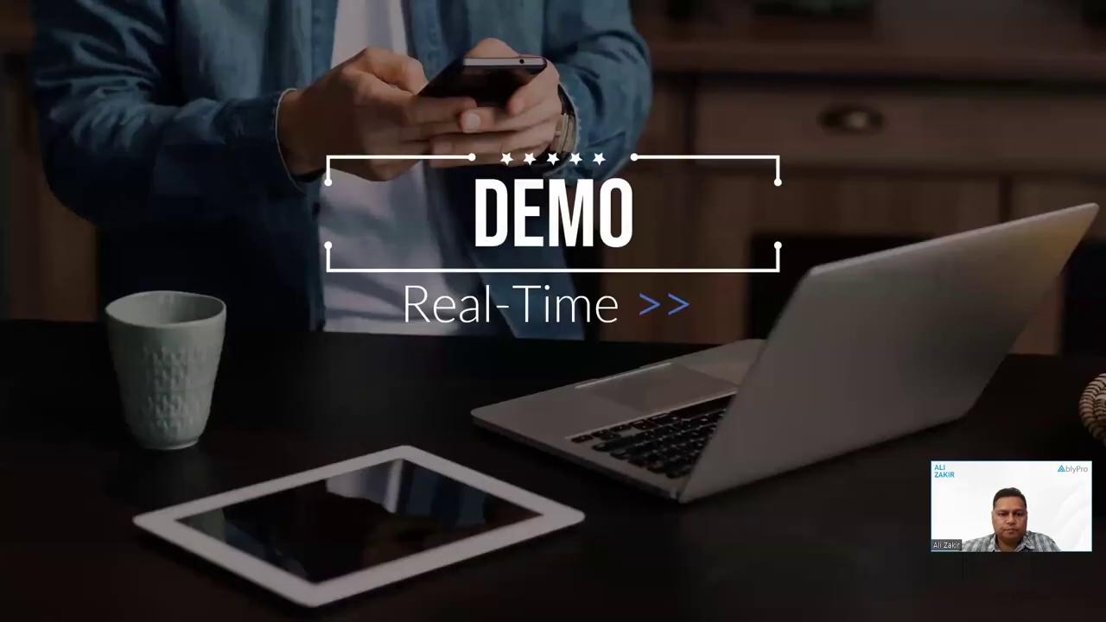
- Advance the slideshow through the Have Any Questions slide to the closing Contact Us slide
key("Right")
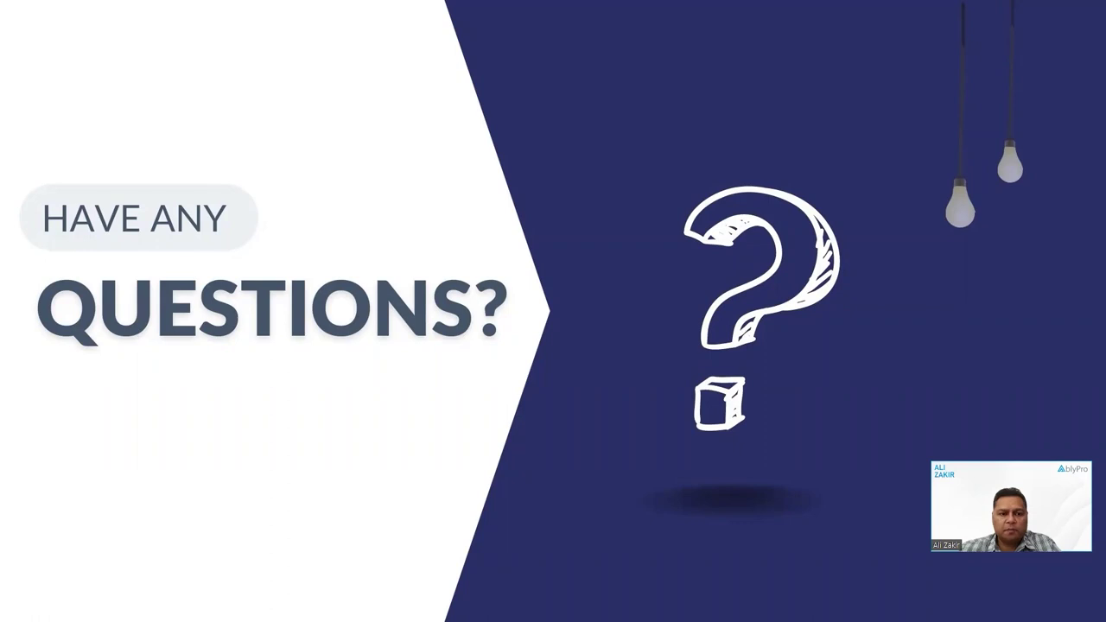
key("Right")
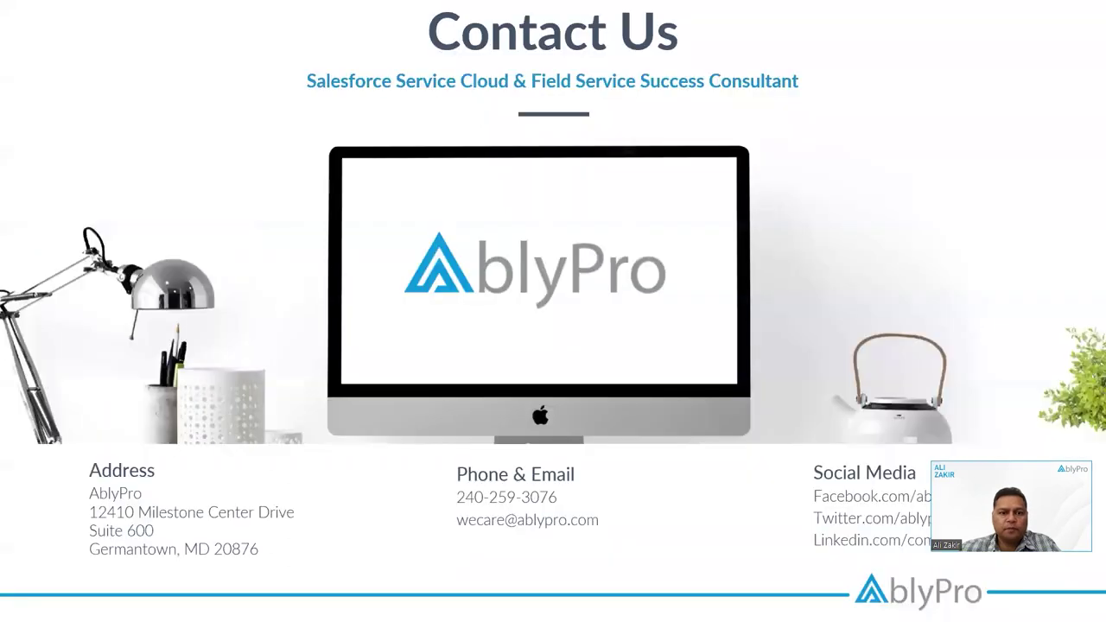